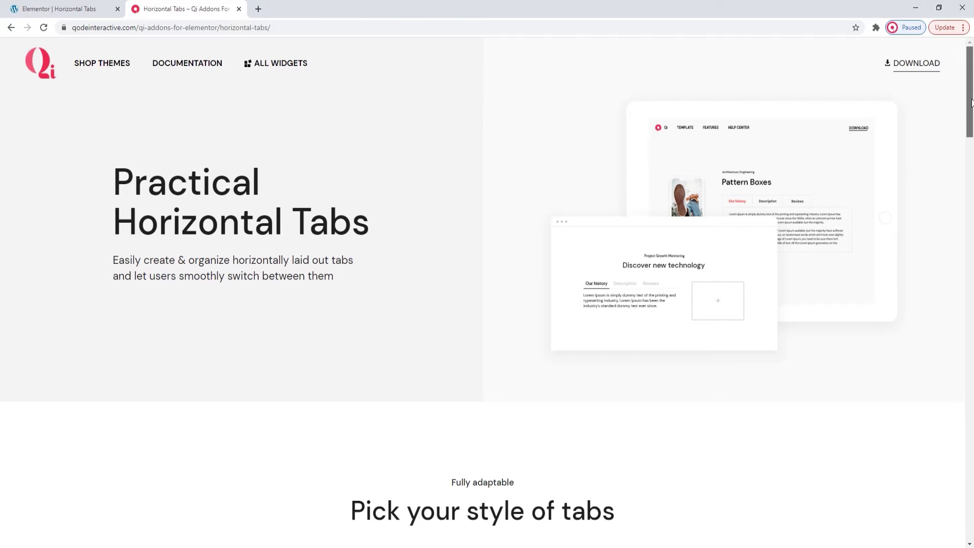
- Scroll the Horizontal Tabs demo, previewing its Description and Reviews tabs, down to Various border styles
{"action": "left_click_drag", "start_coordinate": [972, 103], "coordinate": [973, 168]}
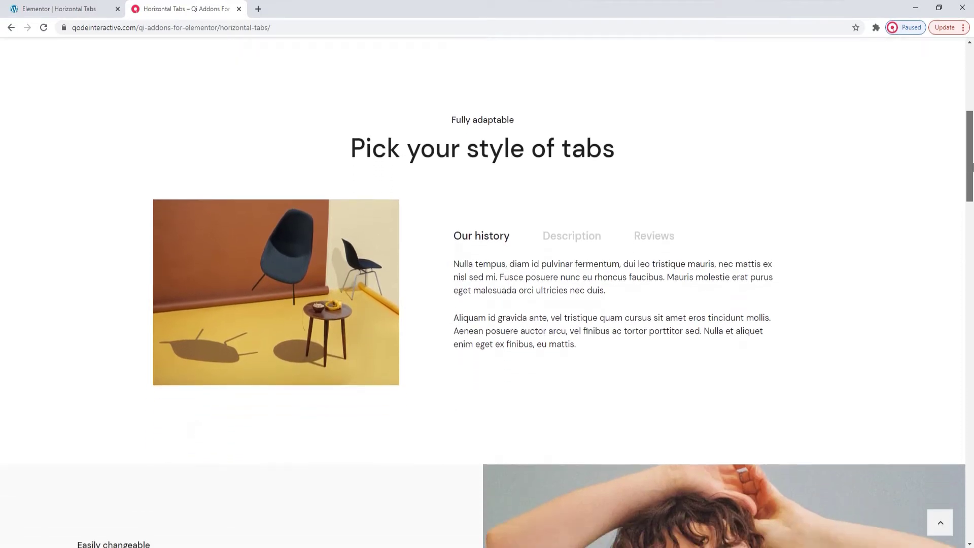
{"action": "left_click", "coordinate": [591, 236]}
{"action": "left_click", "coordinate": [645, 235]}
{"action": "left_click_drag", "start_coordinate": [972, 166], "coordinate": [973, 219]}
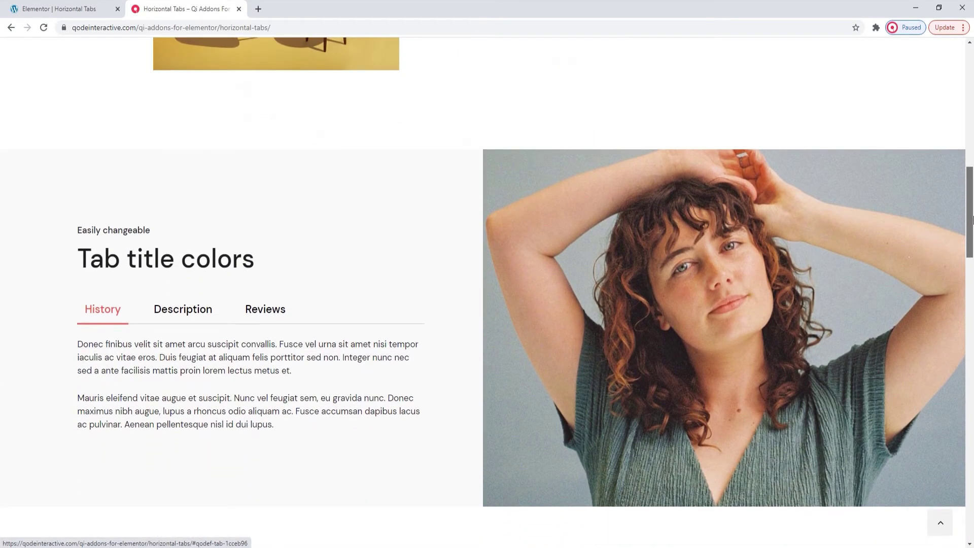
{"action": "left_click_drag", "start_coordinate": [973, 219], "coordinate": [973, 302]}
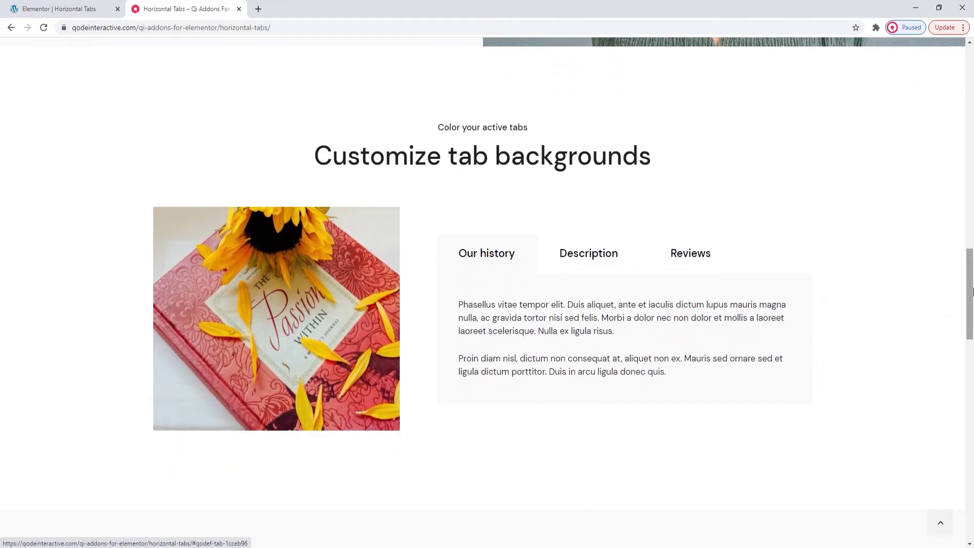
{"action": "left_click_drag", "start_coordinate": [973, 292], "coordinate": [973, 359]}
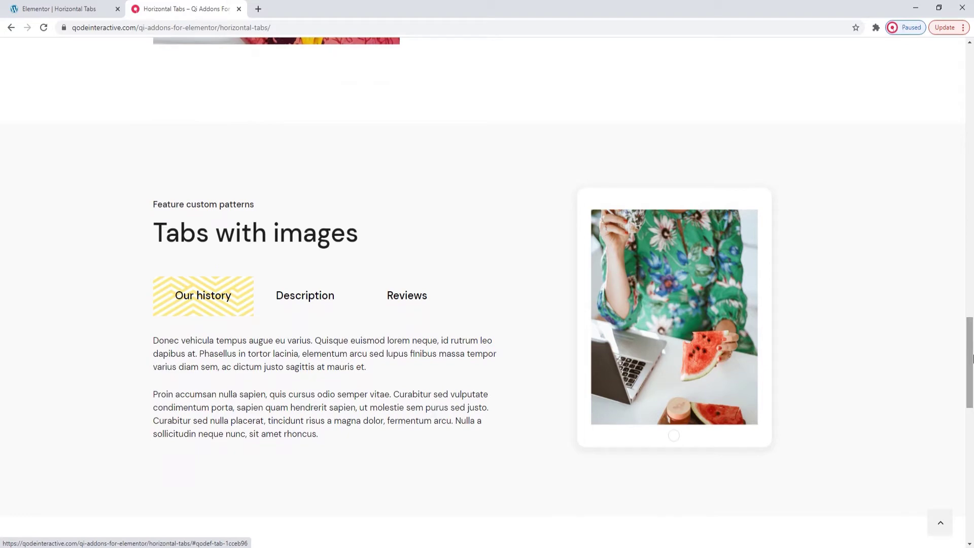
{"action": "left_click_drag", "start_coordinate": [973, 357], "coordinate": [973, 433]}
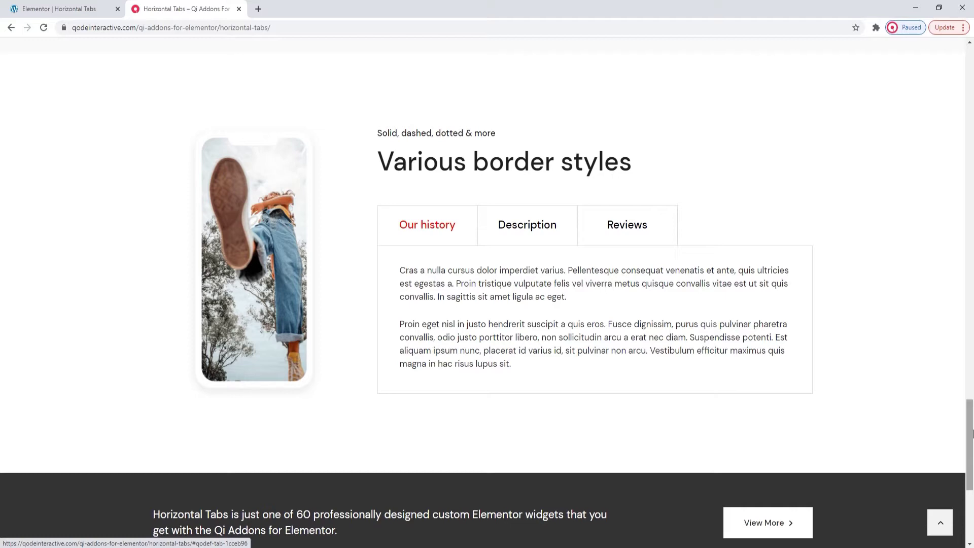
- Search 'horizontal' in the Elementor panel and drop a Horizontal Tabs widget onto the page
{"action": "left_click", "coordinate": [100, 8]}
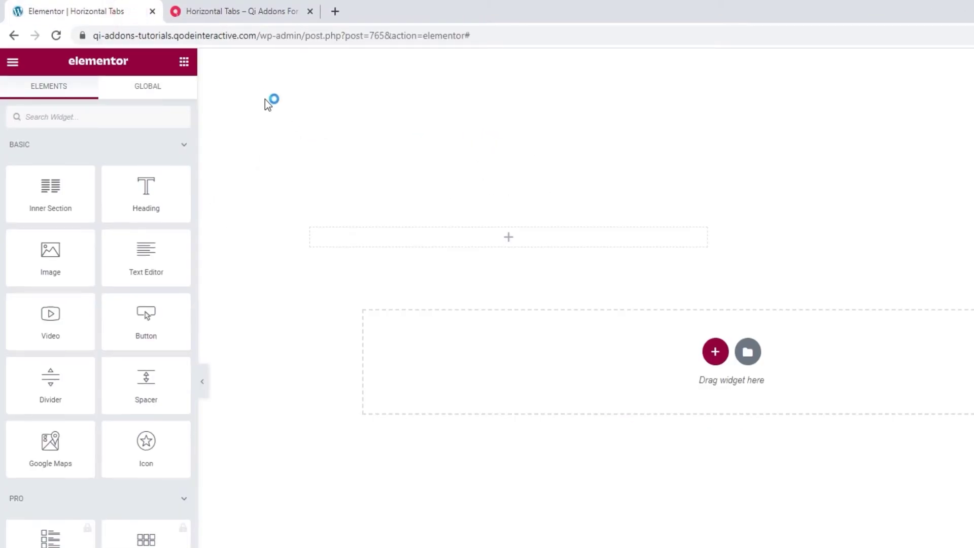
{"action": "left_click", "coordinate": [144, 112]}
{"action": "type", "text": "hor"}
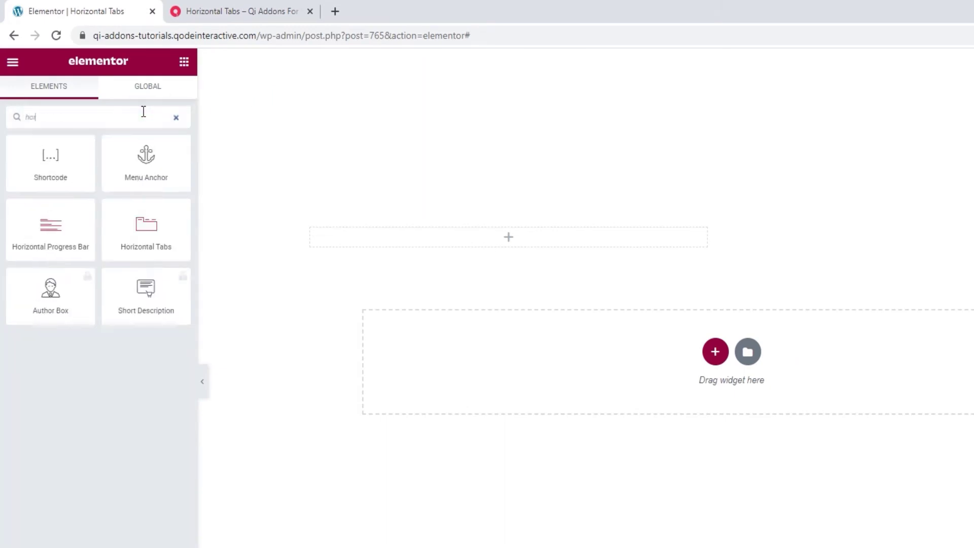
{"action": "type", "text": "izontal"}
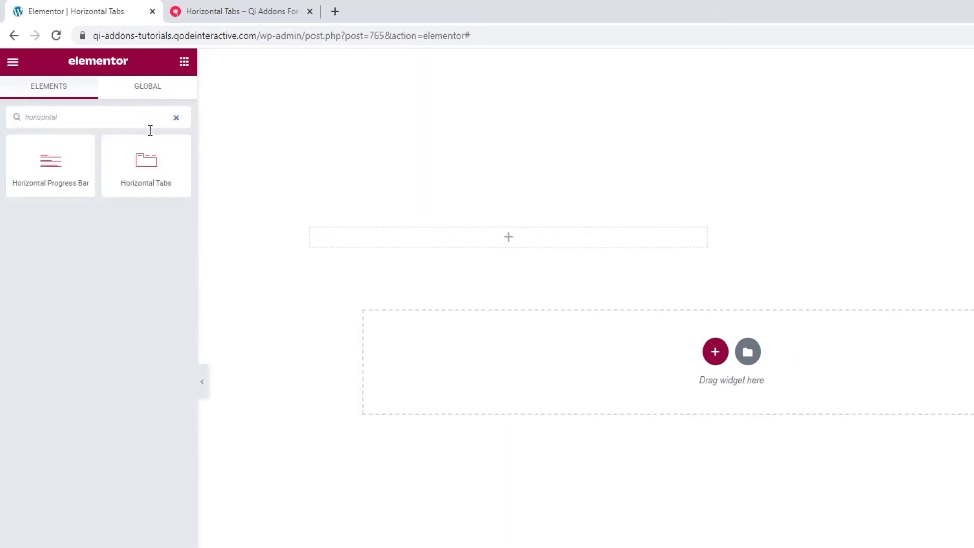
{"action": "left_click_drag", "start_coordinate": [150, 157], "coordinate": [390, 232]}
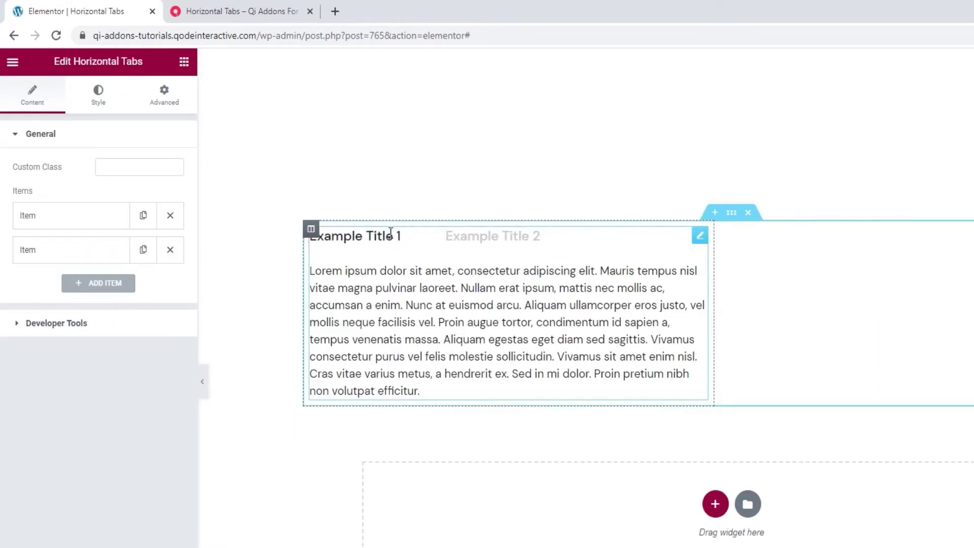
- Preview the widget's first two tabs and add a third tab item
{"action": "left_click", "coordinate": [496, 238]}
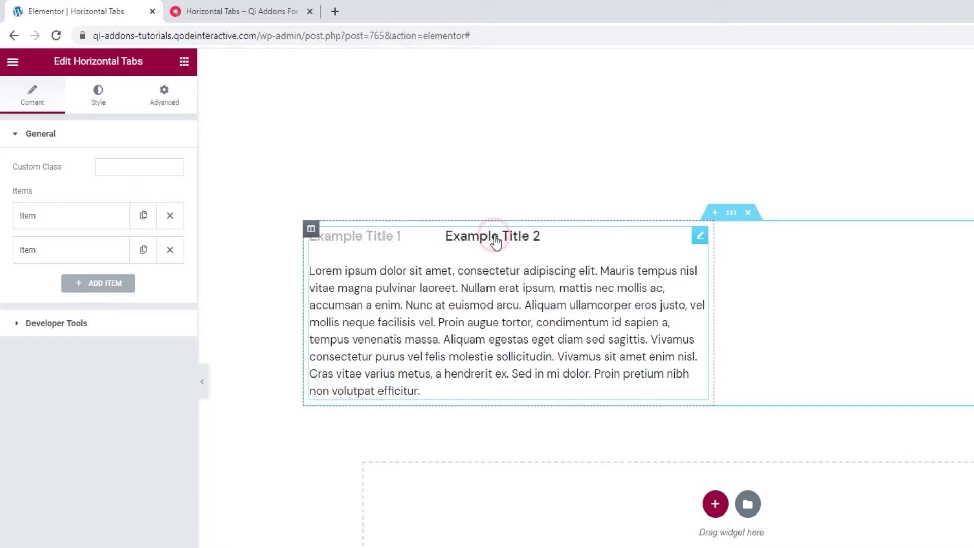
{"action": "left_click", "coordinate": [392, 246]}
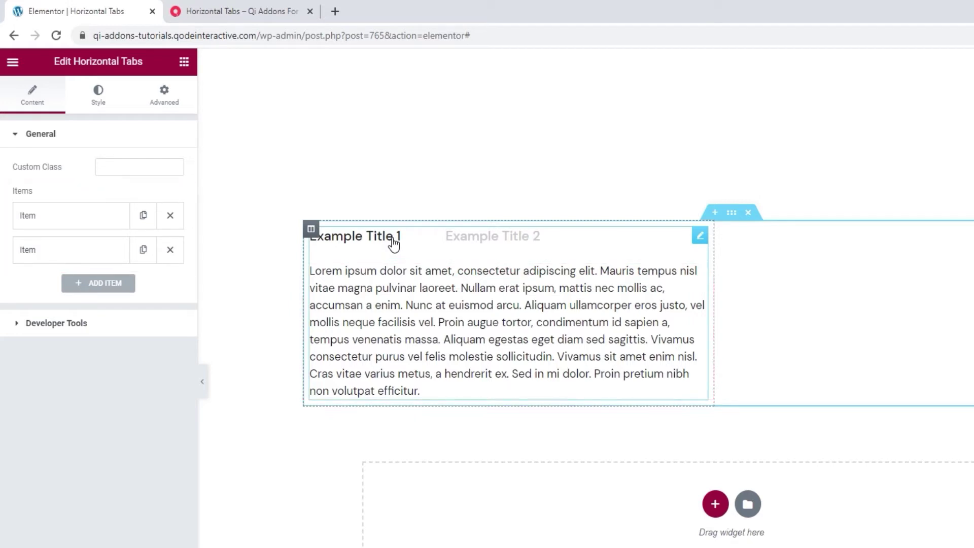
{"action": "left_click", "coordinate": [117, 288]}
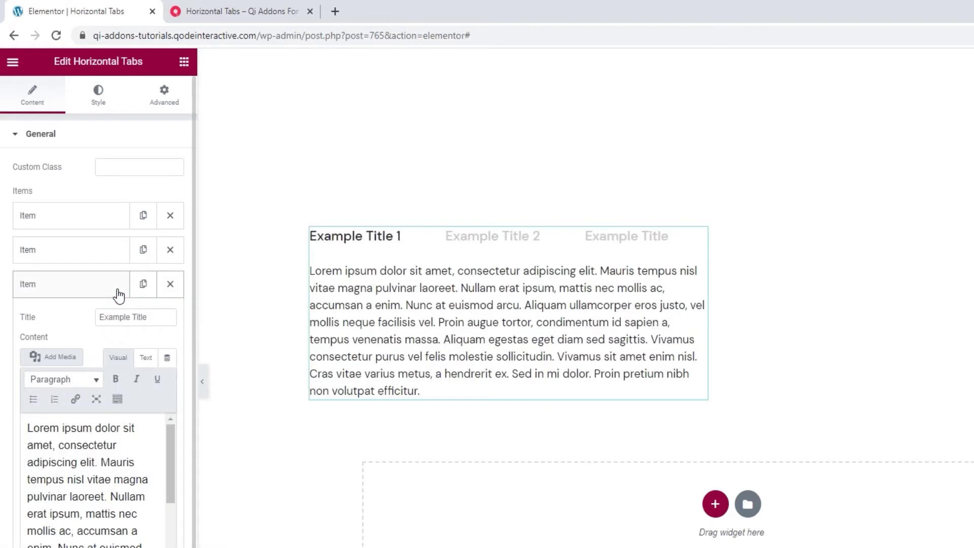
{"action": "left_click", "coordinate": [118, 293]}
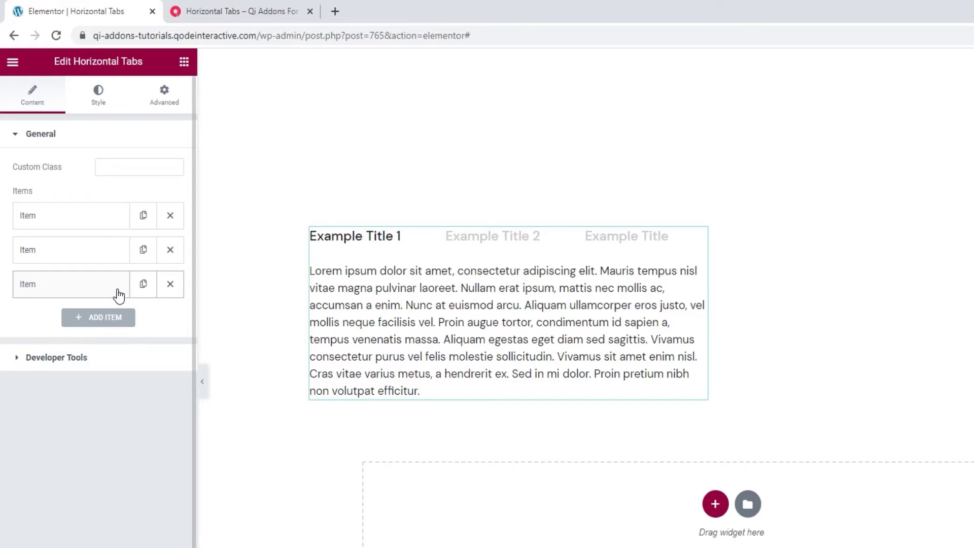
{"action": "left_click", "coordinate": [99, 225]}
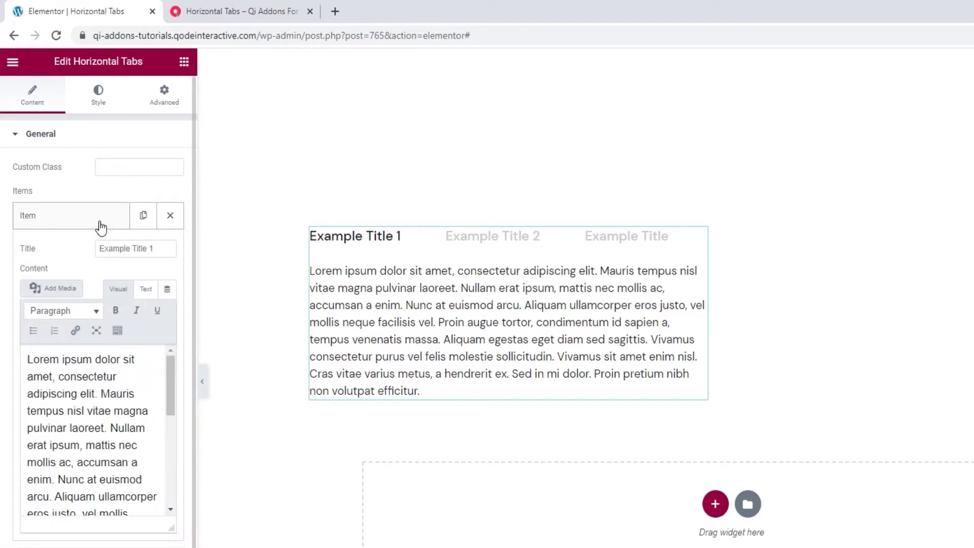
- Rename the first tab 'History' and delete its Lorem ipsum placeholder text
{"action": "triple_click", "coordinate": [123, 251]}
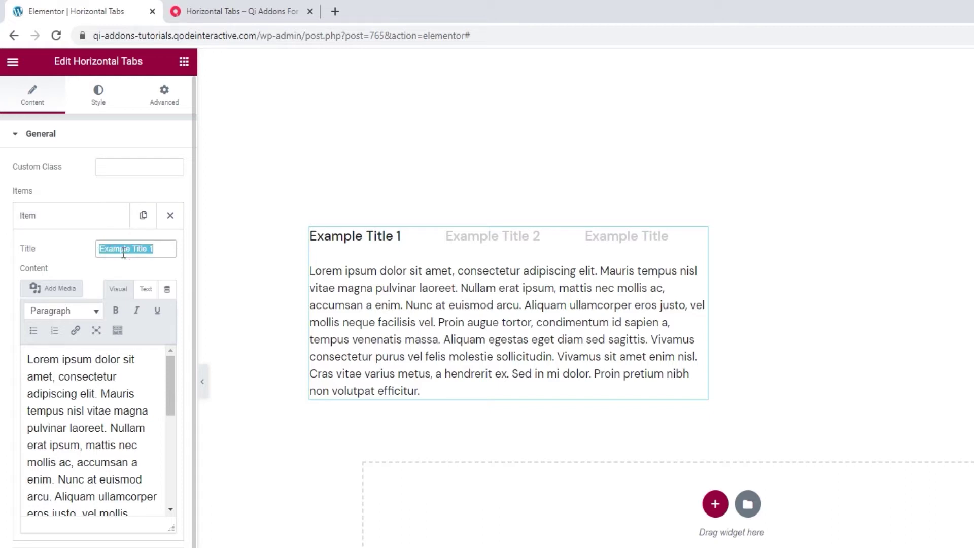
{"action": "type", "text": "History"}
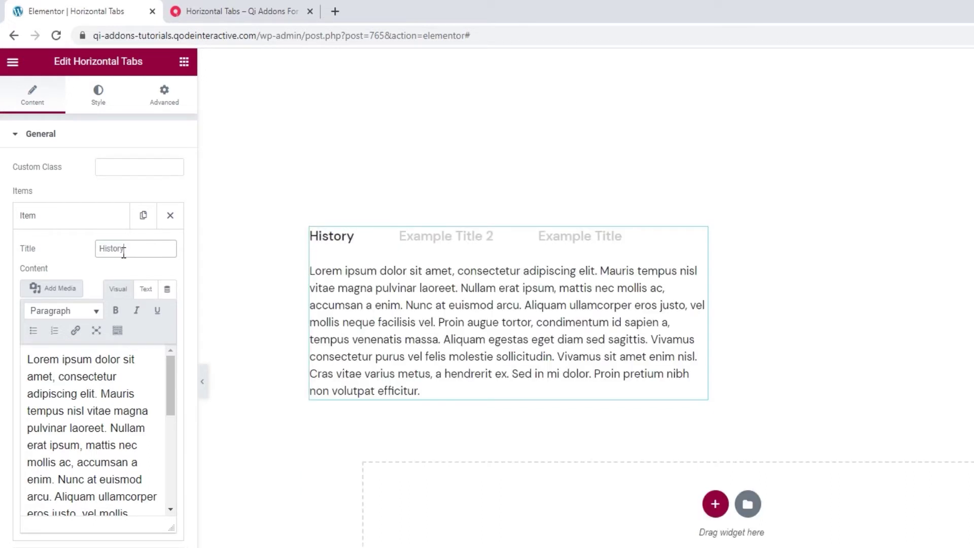
{"action": "double_click", "coordinate": [85, 384]}
{"action": "triple_click", "coordinate": [86, 385]}
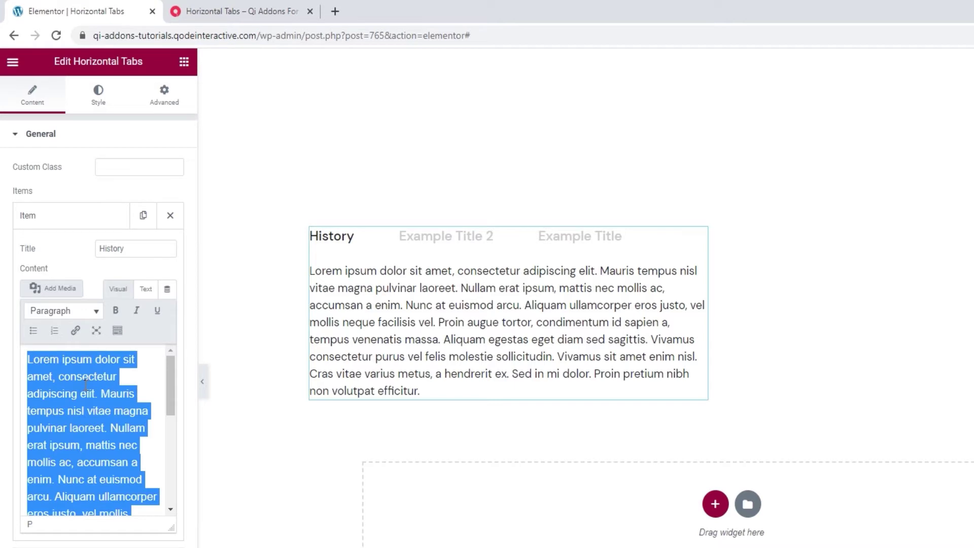
{"action": "key", "text": "BackSpace"}
- Type the two-paragraph story, from the 2011 start to launching Qode Interactive in 2019
{"action": "type", "text": "2011 is where our story starts - a small & devoted group of designers"}
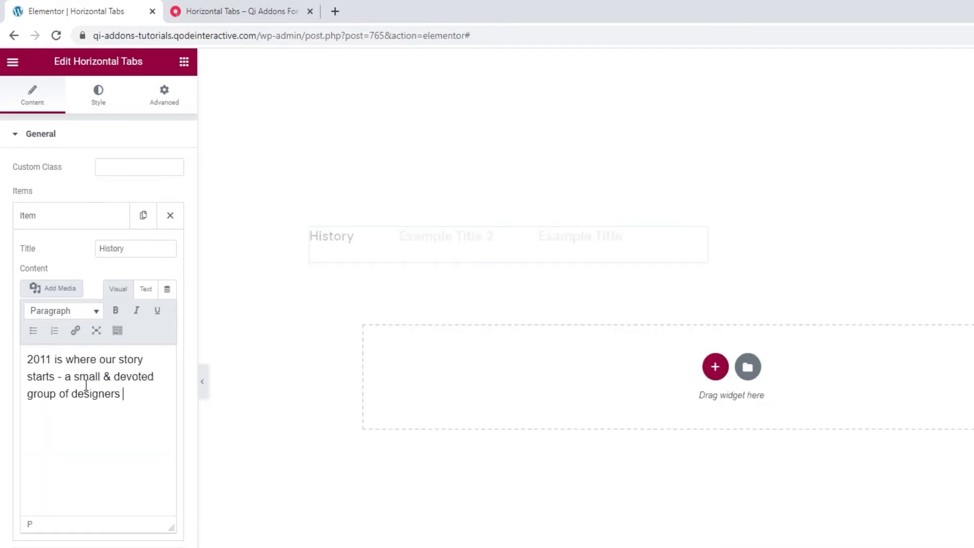
{"action": "type", "text": " and developers gathered around the idea of improving the latest trends in the WP industry, and founded Qode."}
{"action": "key", "text": "Return"}
{"action": "type", "text": "Fast-forward to 2019, when we launched Qode Interactive. Under its umbrela"}
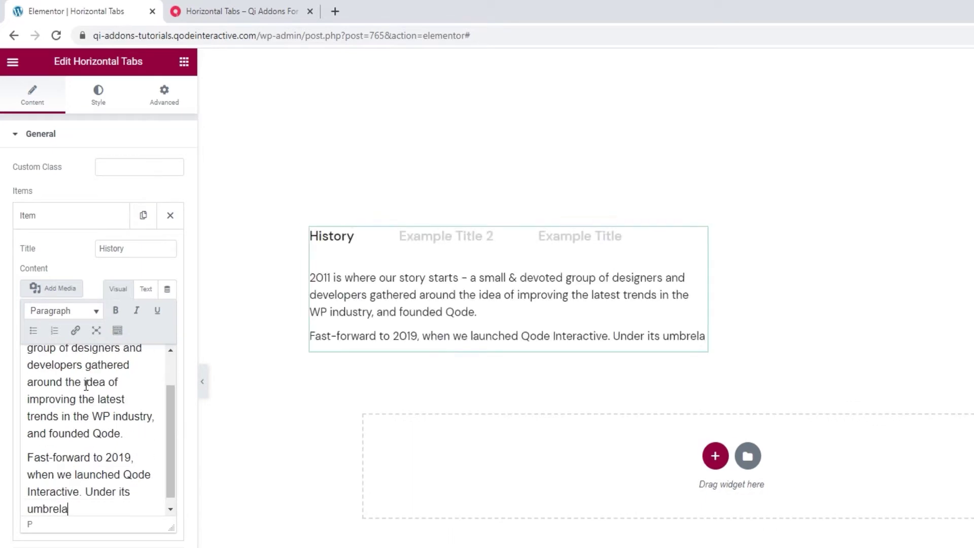
{"action": "type", "text": ", our five author profiles (Qode, Mikado, Select, Elated and Edge Themes) joined forcs"}
{"action": "key", "text": "BackSpace"}
{"action": "type", "text": "es to form a single compact unit, ready to take on any challenge the modern WordPress market can"}
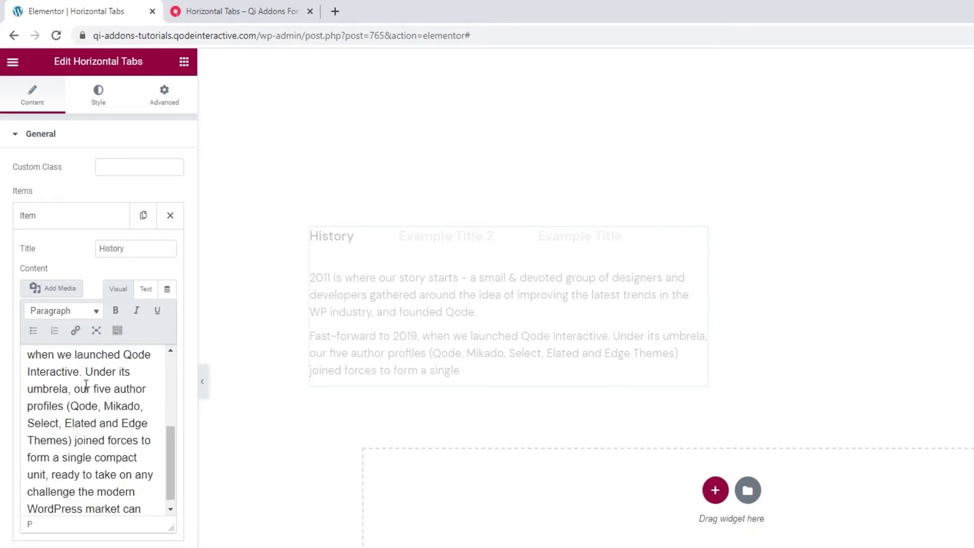
{"action": "type", "text": " throw at us."}
{"action": "scroll", "coordinate": [91, 396], "scroll_direction": "up", "scroll_amount": 5}
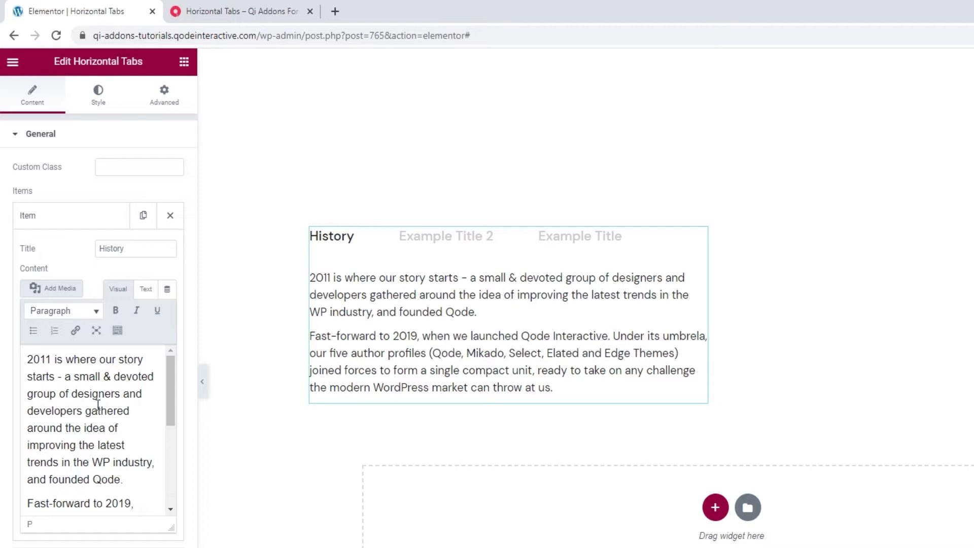
- Check the History text's format choices and HTML view, then collapse the History item
{"action": "left_click", "coordinate": [94, 311]}
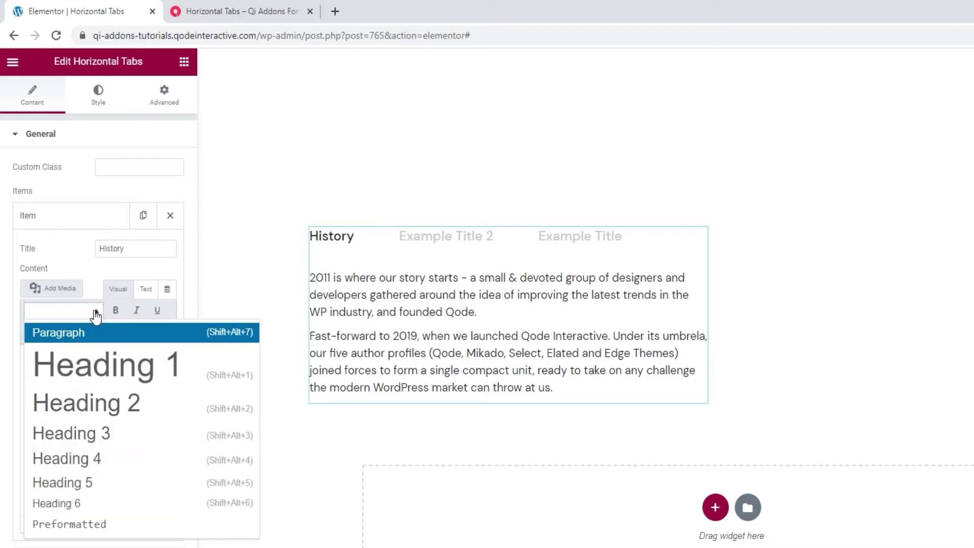
{"action": "left_click", "coordinate": [94, 314]}
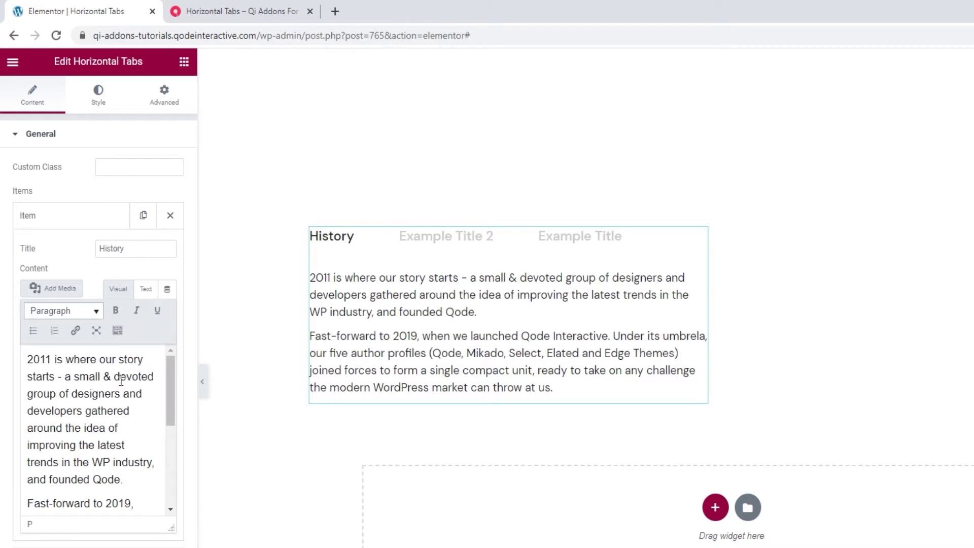
{"action": "left_click", "coordinate": [142, 290]}
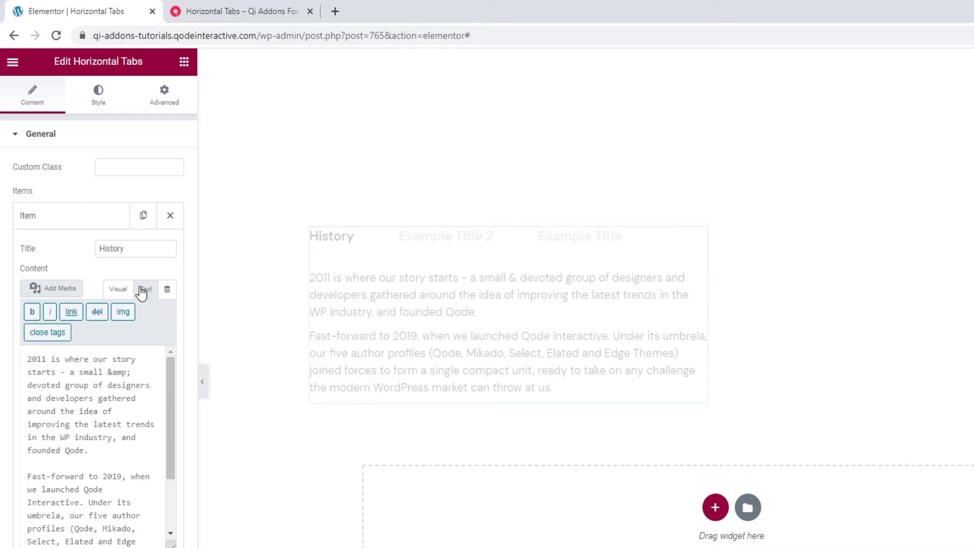
{"action": "left_click", "coordinate": [117, 289]}
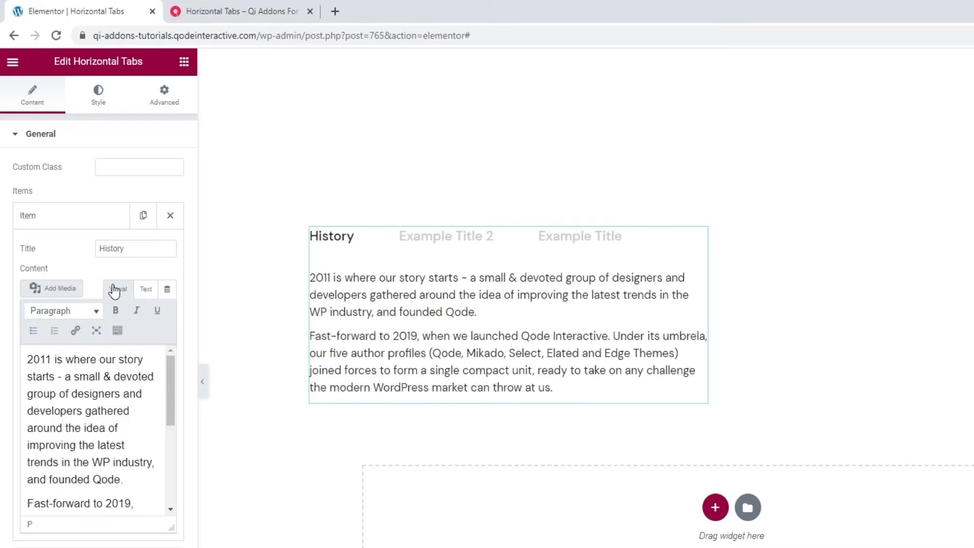
{"action": "left_click", "coordinate": [91, 222]}
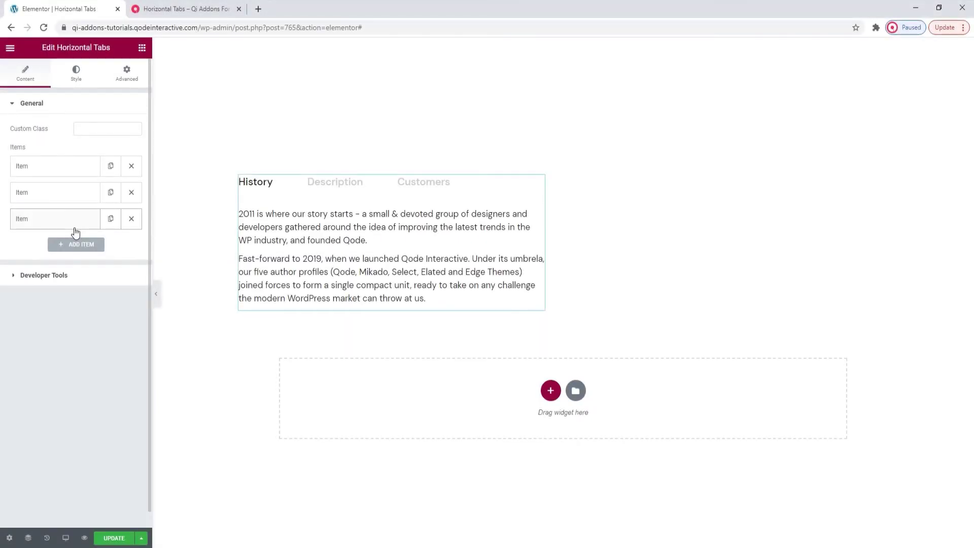
- Preview the Description, Customers and History tabs on the canvas
{"action": "left_click", "coordinate": [345, 182]}
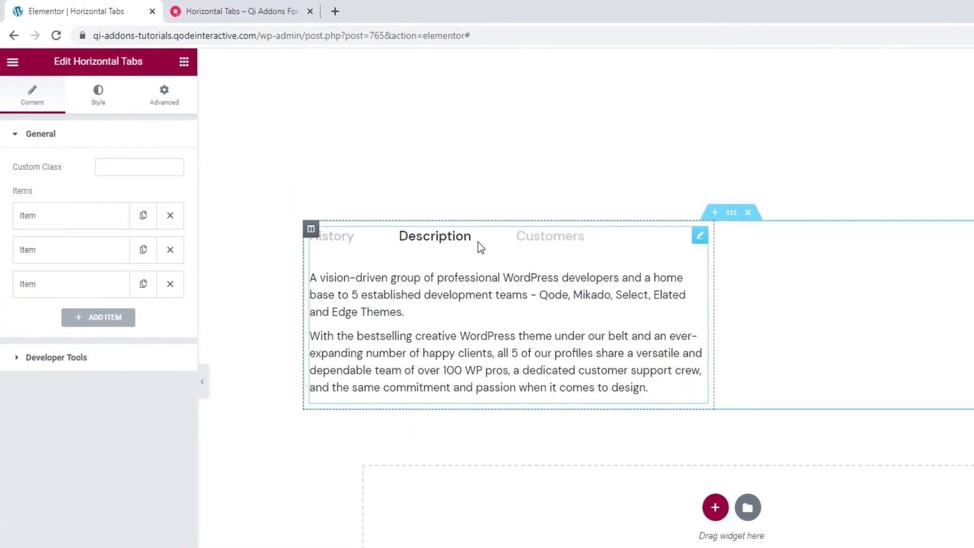
{"action": "left_click", "coordinate": [539, 237]}
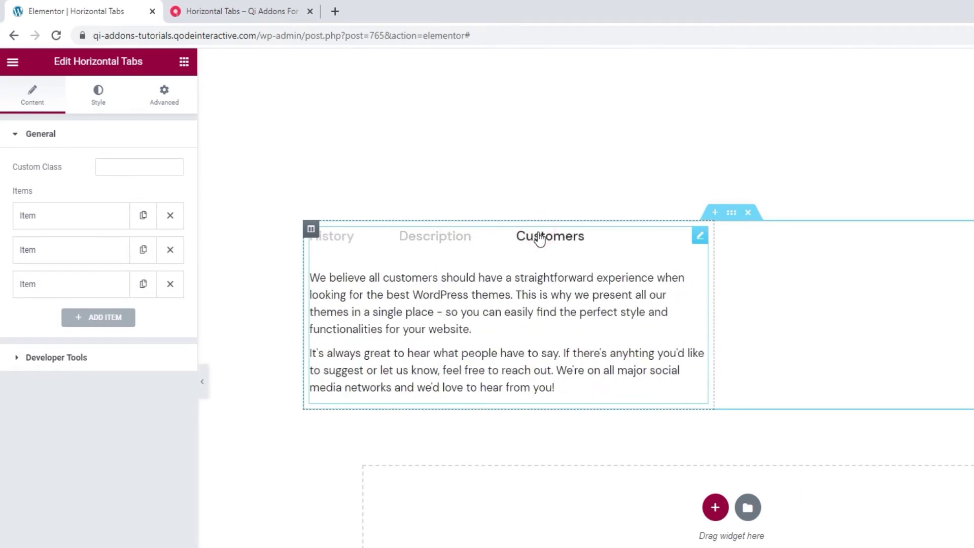
{"action": "left_click", "coordinate": [462, 243]}
{"action": "left_click", "coordinate": [338, 246]}
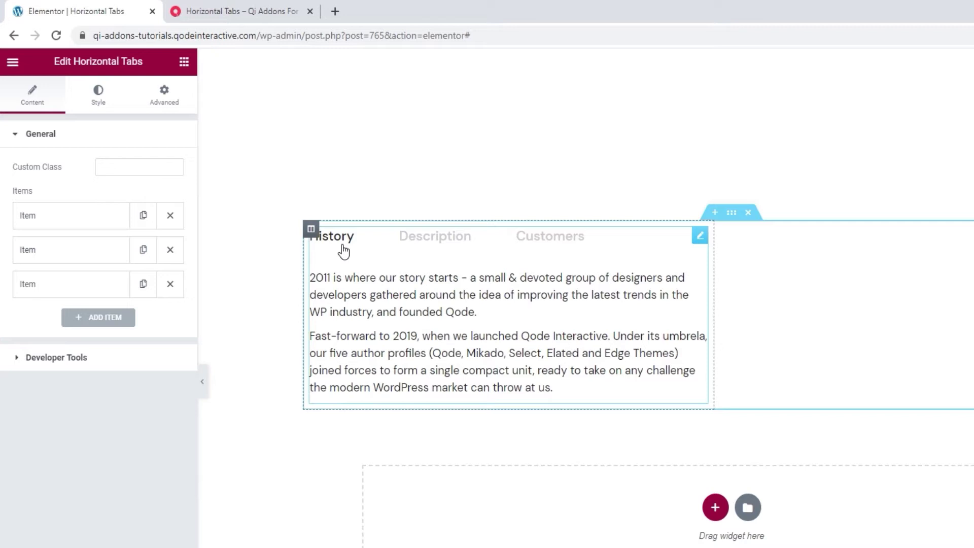
{"action": "left_click", "coordinate": [155, 361]}
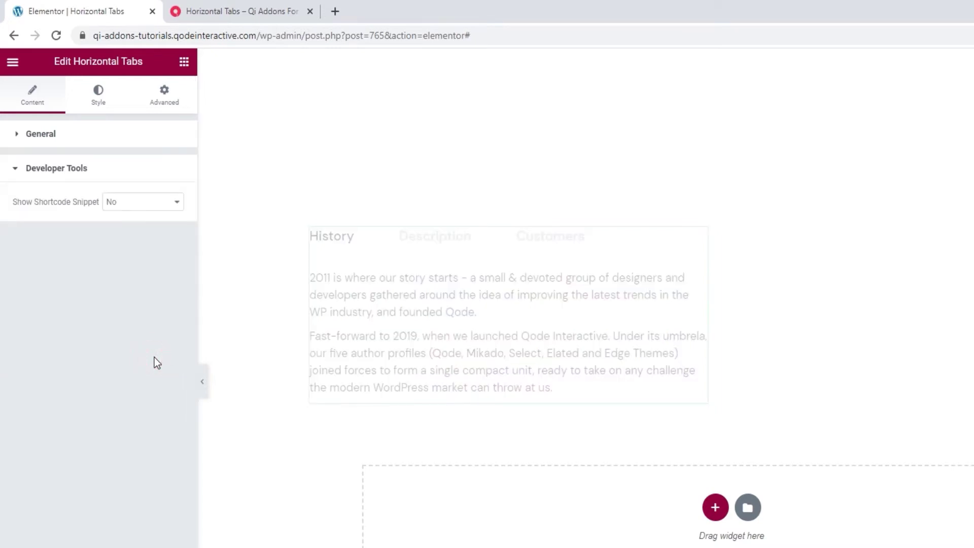
- Set Show Shortcode Snippet to No so the History, Description and Customers tabs render
{"action": "left_click", "coordinate": [137, 207]}
{"action": "left_click", "coordinate": [141, 226]}
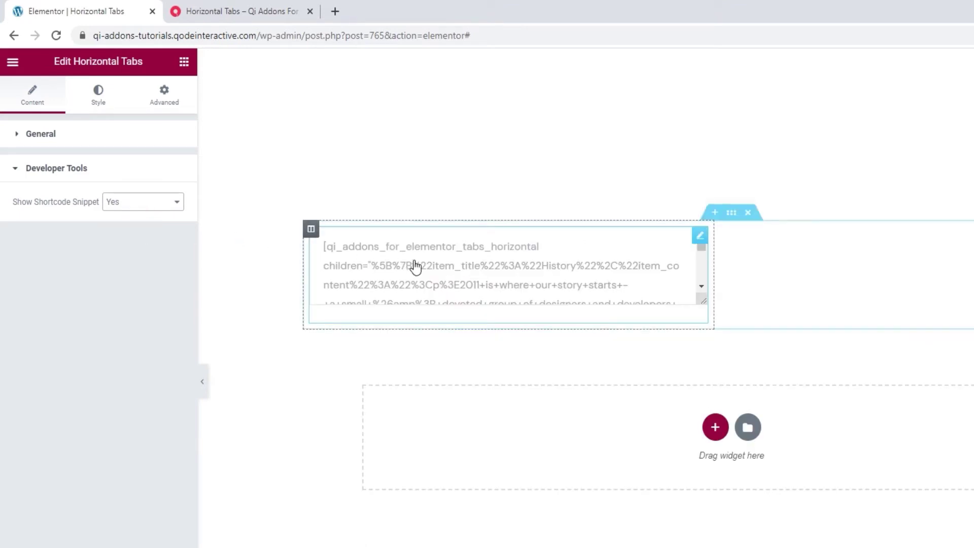
{"action": "scroll", "coordinate": [436, 272], "scroll_direction": "down", "scroll_amount": 5}
{"action": "scroll", "coordinate": [437, 274], "scroll_direction": "down", "scroll_amount": 5}
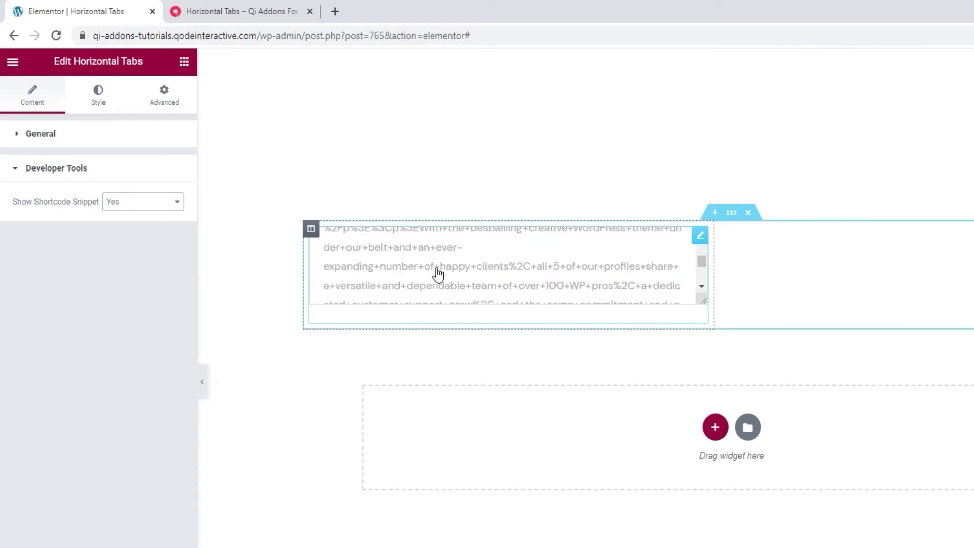
{"action": "scroll", "coordinate": [436, 273], "scroll_direction": "up", "scroll_amount": 6}
{"action": "scroll", "coordinate": [437, 269], "scroll_direction": "up", "scroll_amount": 3}
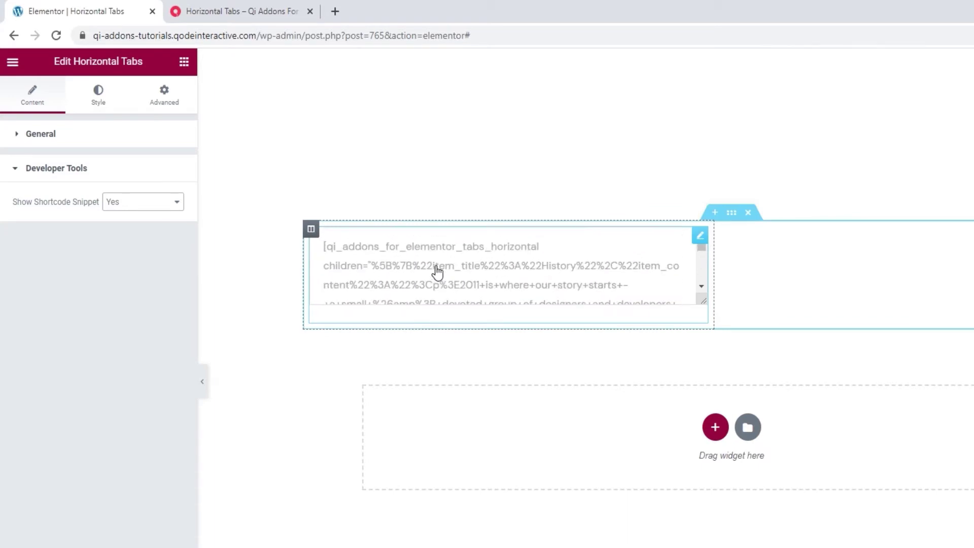
{"action": "left_click", "coordinate": [111, 203]}
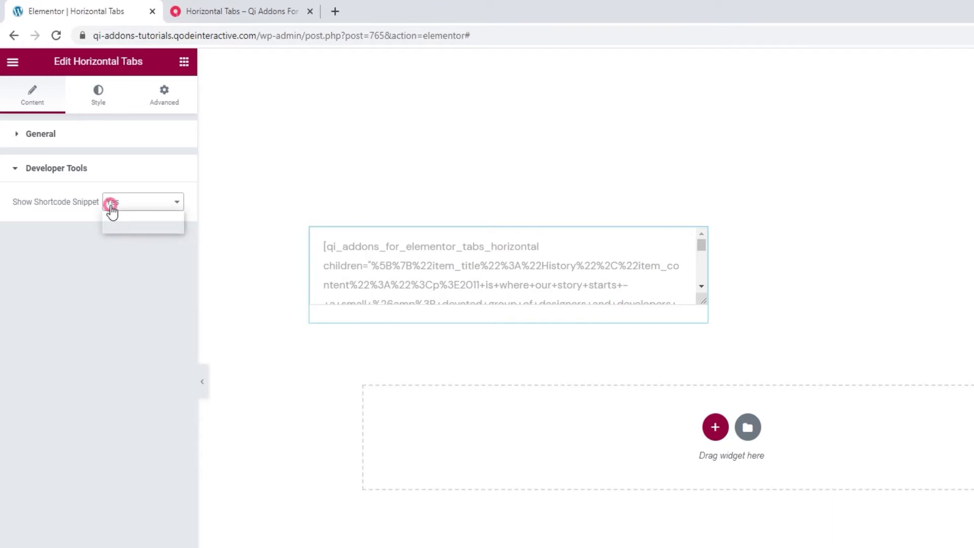
{"action": "left_click", "coordinate": [114, 220]}
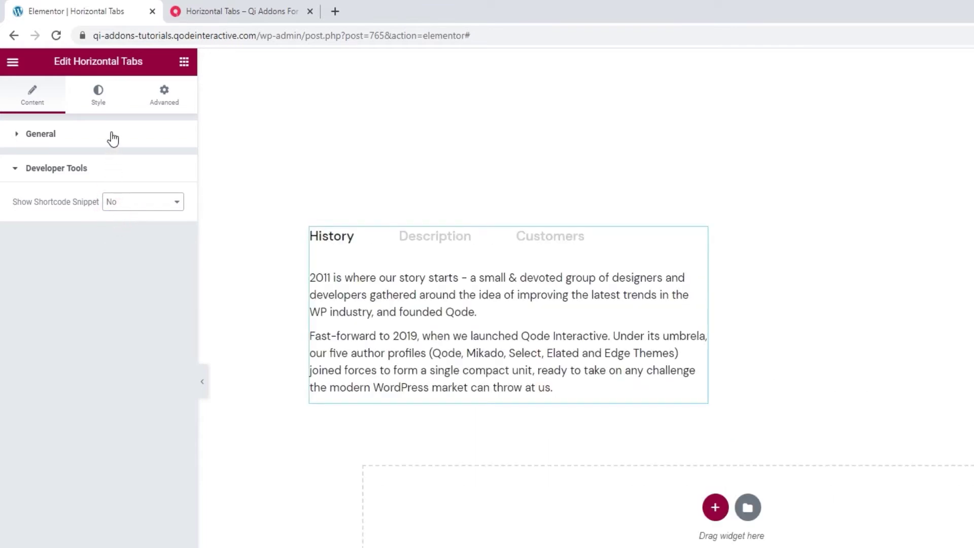
- In the Style tab, try a wider Title Width and center/right alignment, returning titles to Left
{"action": "left_click", "coordinate": [101, 110]}
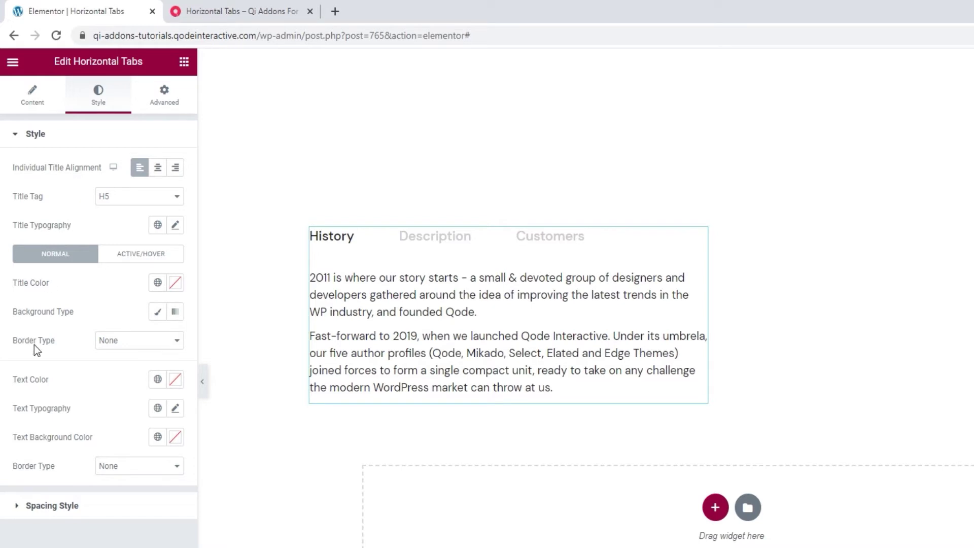
{"action": "left_click", "coordinate": [81, 508]}
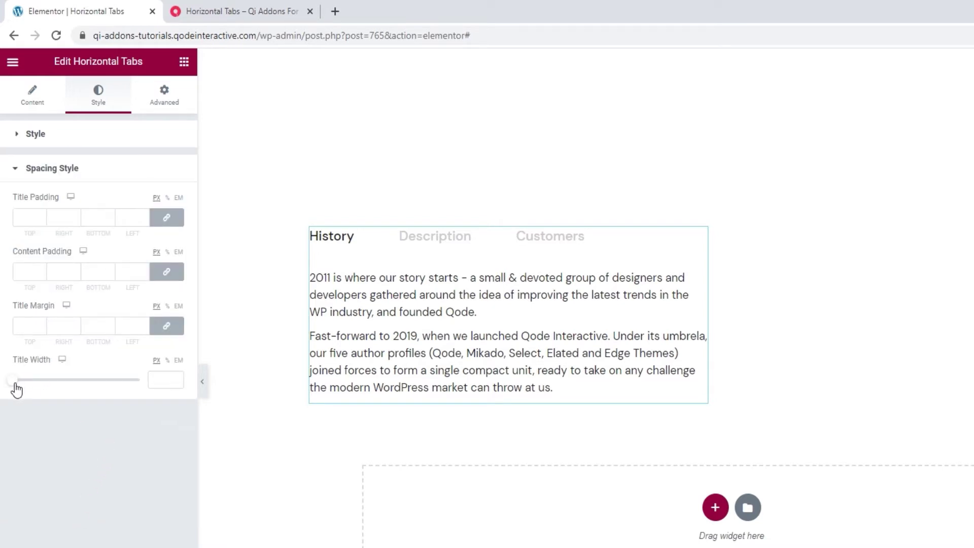
{"action": "left_click_drag", "start_coordinate": [18, 388], "coordinate": [54, 395]}
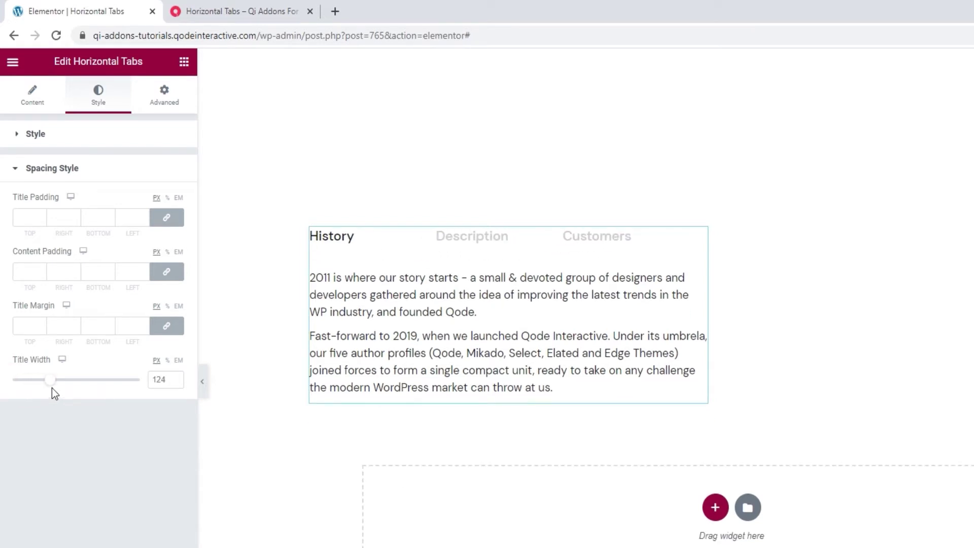
{"action": "left_click", "coordinate": [89, 148]}
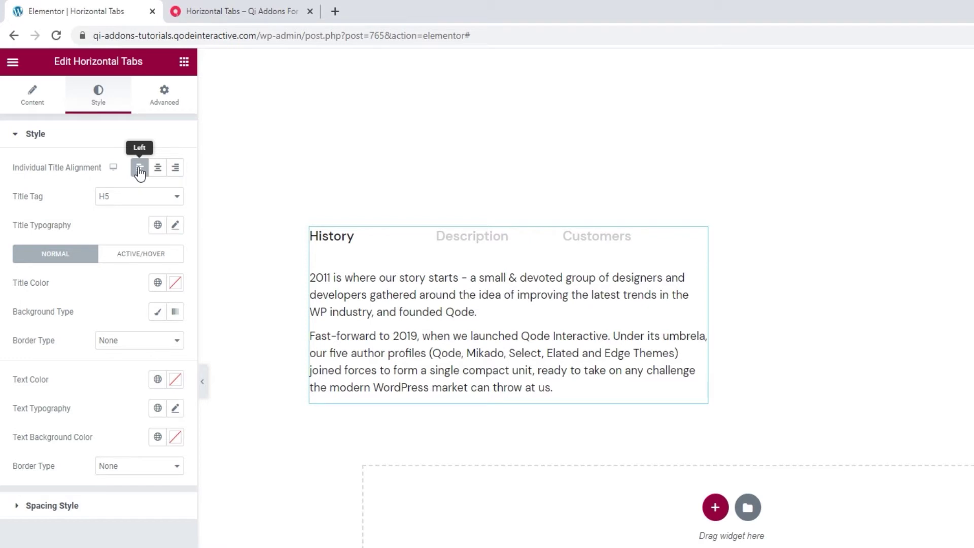
{"action": "left_click", "coordinate": [158, 169]}
{"action": "left_click", "coordinate": [178, 171]}
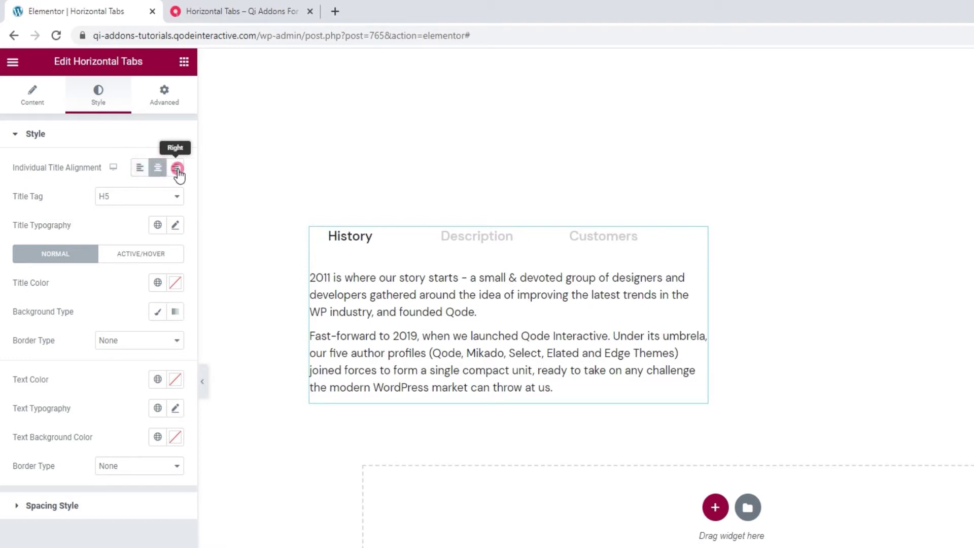
{"action": "left_click", "coordinate": [157, 168]}
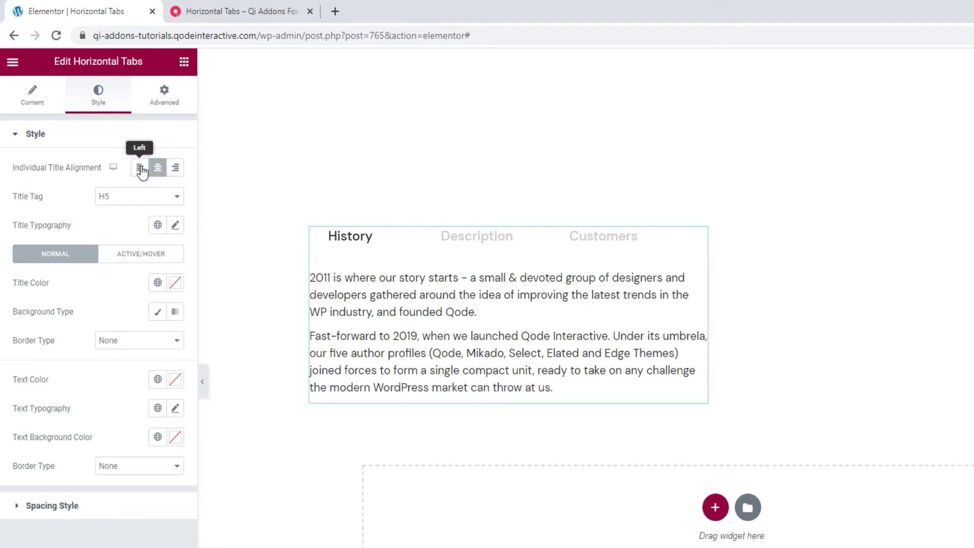
{"action": "left_click", "coordinate": [141, 169]}
- Clear the 124 Title Width value and keep the title tag at H5
{"action": "left_click", "coordinate": [114, 503]}
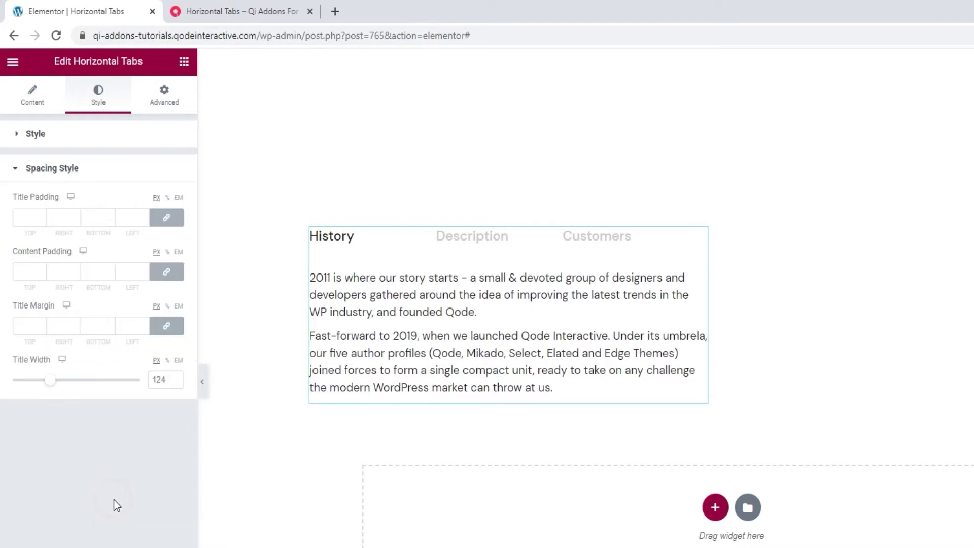
{"action": "double_click", "coordinate": [161, 380]}
{"action": "key", "text": "BackSpace"}
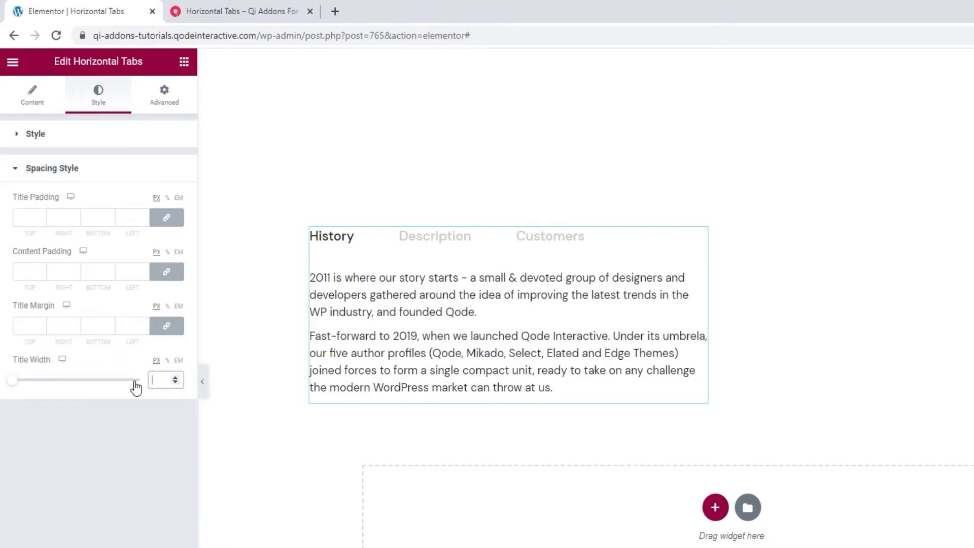
{"action": "left_click", "coordinate": [85, 148]}
{"action": "left_click", "coordinate": [85, 144]}
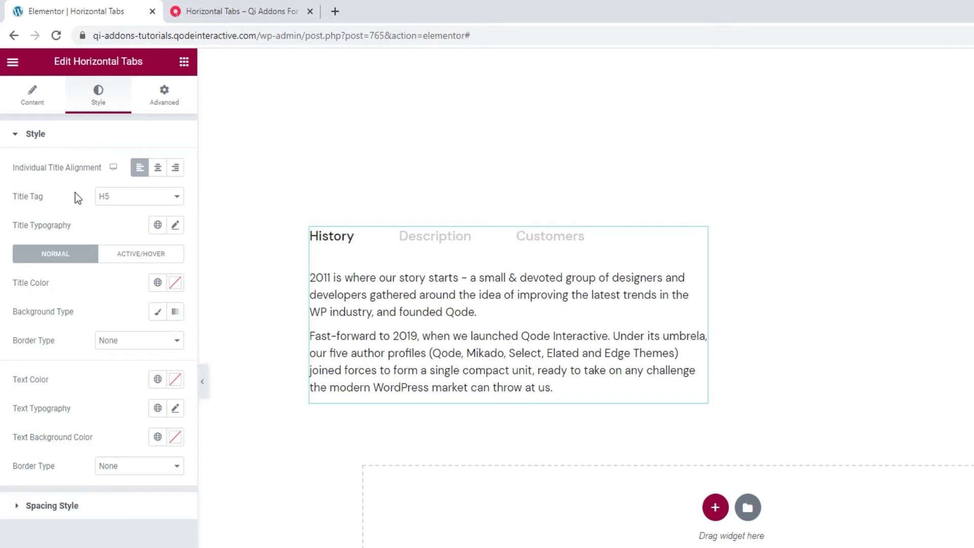
{"action": "left_click", "coordinate": [142, 202]}
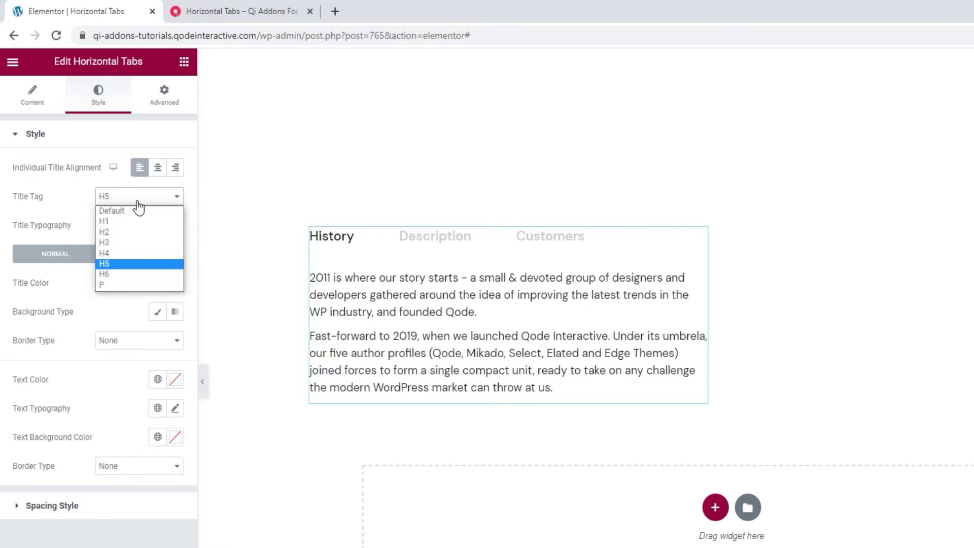
{"action": "left_click", "coordinate": [81, 215]}
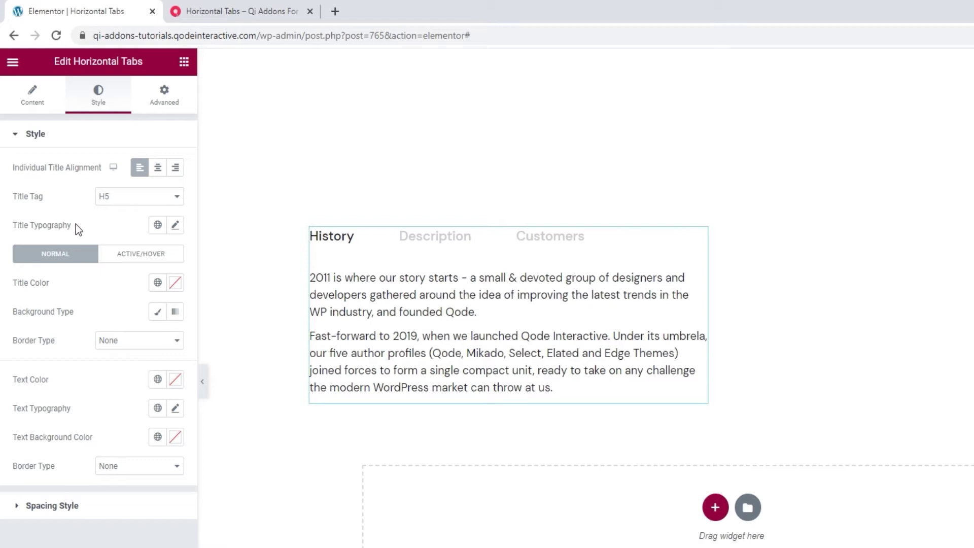
- Try a 29 px size and bold/200 weights on the titles, reverting font, size and weight to default
{"action": "left_click", "coordinate": [175, 225]}
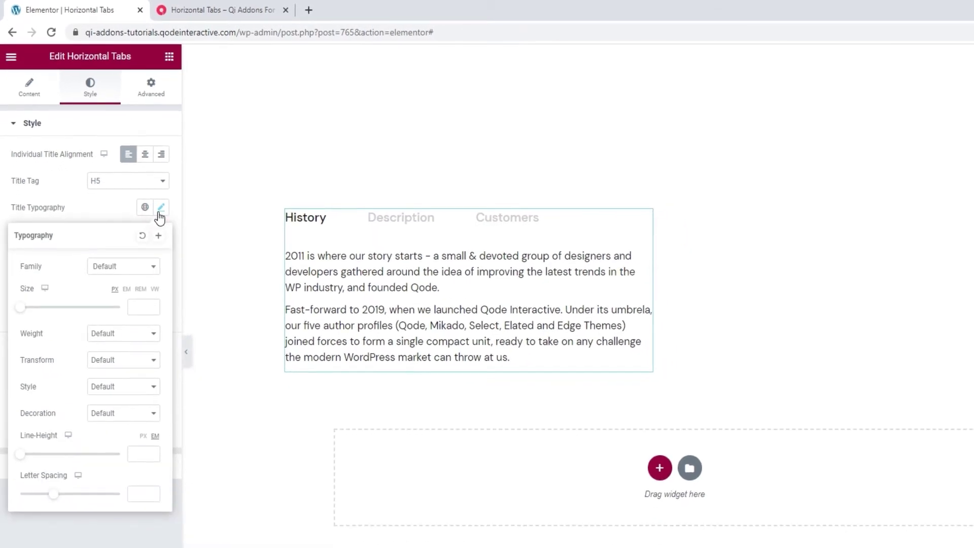
{"action": "left_click", "coordinate": [136, 268]}
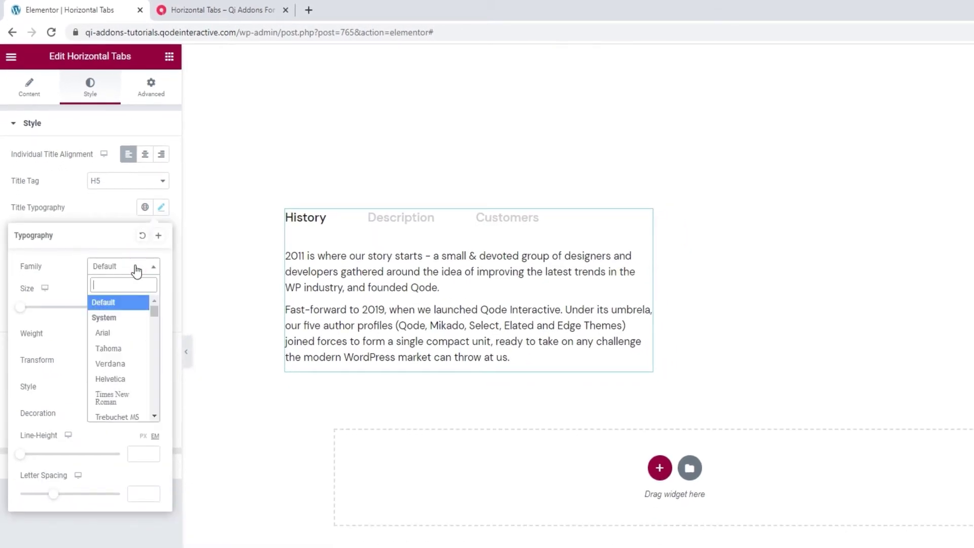
{"action": "scroll", "coordinate": [141, 330], "scroll_direction": "down", "scroll_amount": 3}
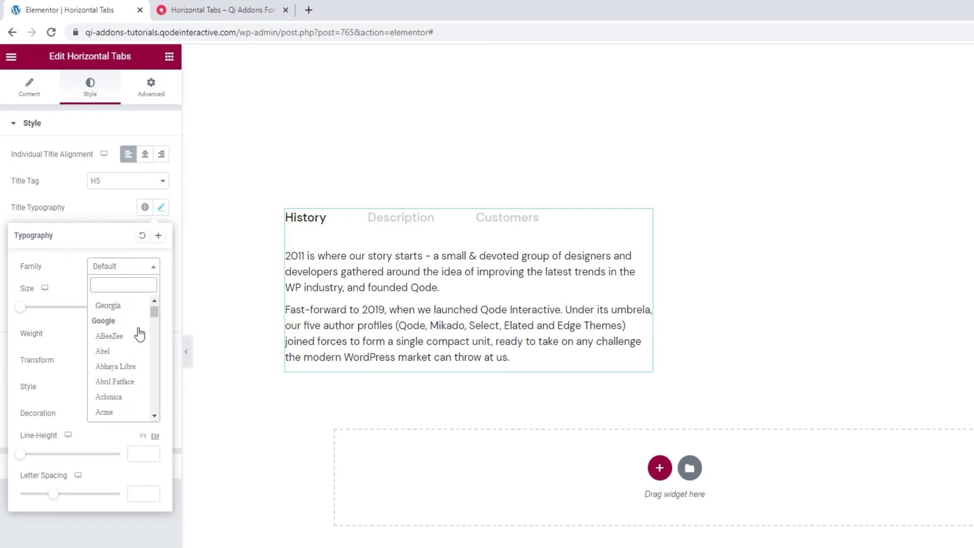
{"action": "left_click", "coordinate": [122, 265]}
{"action": "left_click_drag", "start_coordinate": [23, 306], "coordinate": [34, 307]}
{"action": "left_click_drag", "start_coordinate": [145, 307], "coordinate": [133, 308]}
{"action": "key", "text": "BackSpace"}
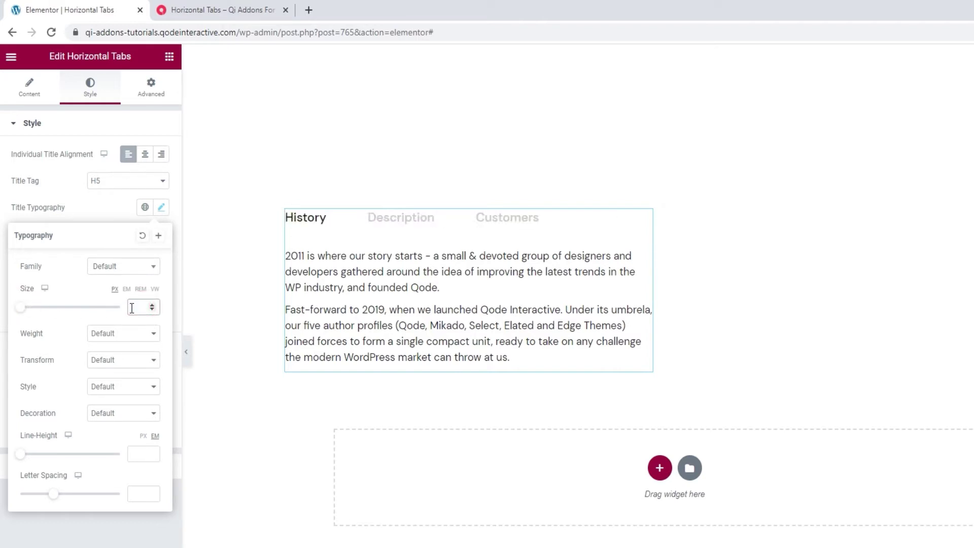
{"action": "left_click", "coordinate": [121, 335]}
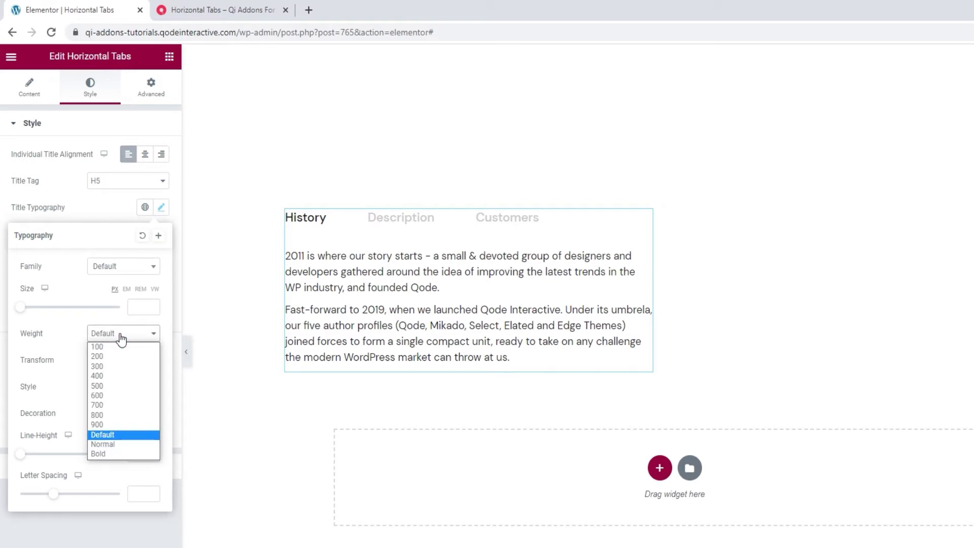
{"action": "left_click", "coordinate": [114, 453]}
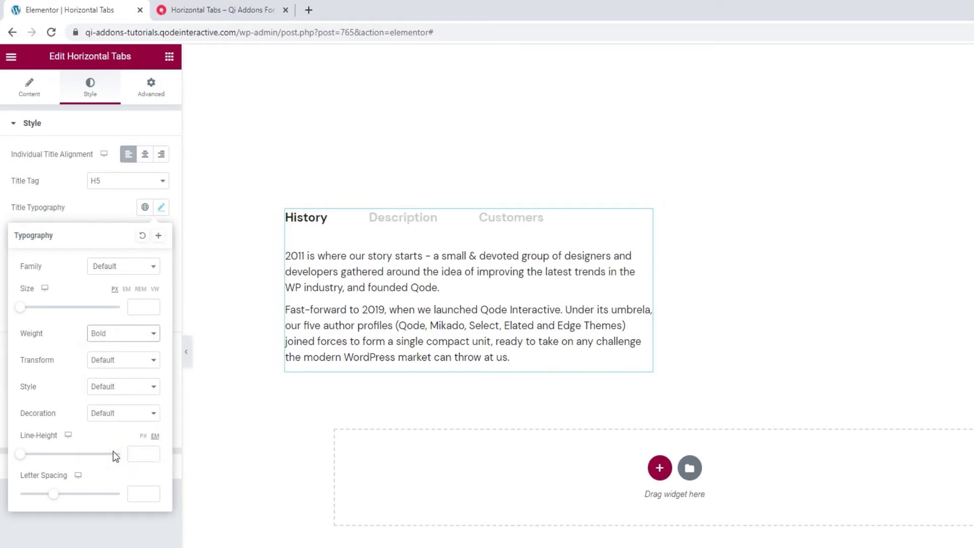
{"action": "left_click", "coordinate": [111, 333]}
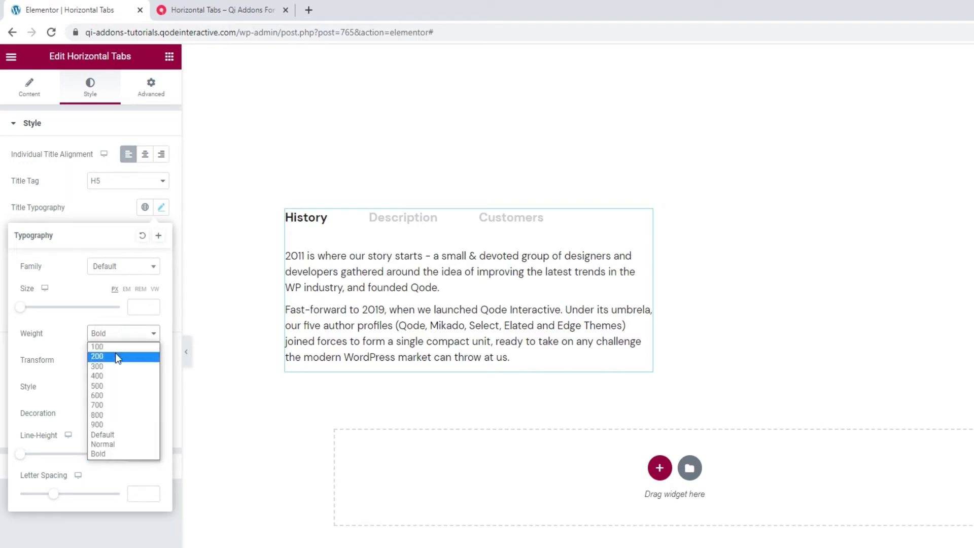
{"action": "left_click", "coordinate": [116, 352]}
{"action": "left_click", "coordinate": [126, 333]}
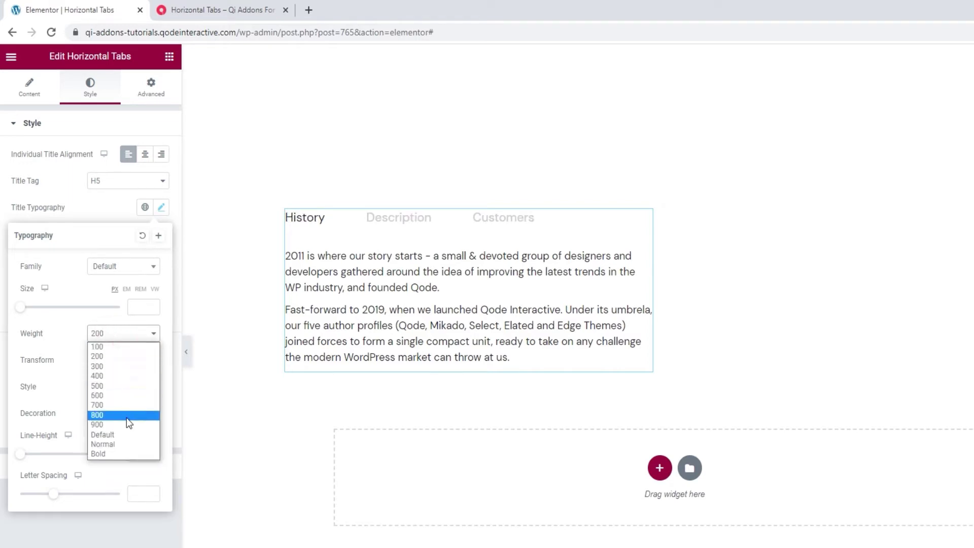
{"action": "left_click", "coordinate": [126, 436]}
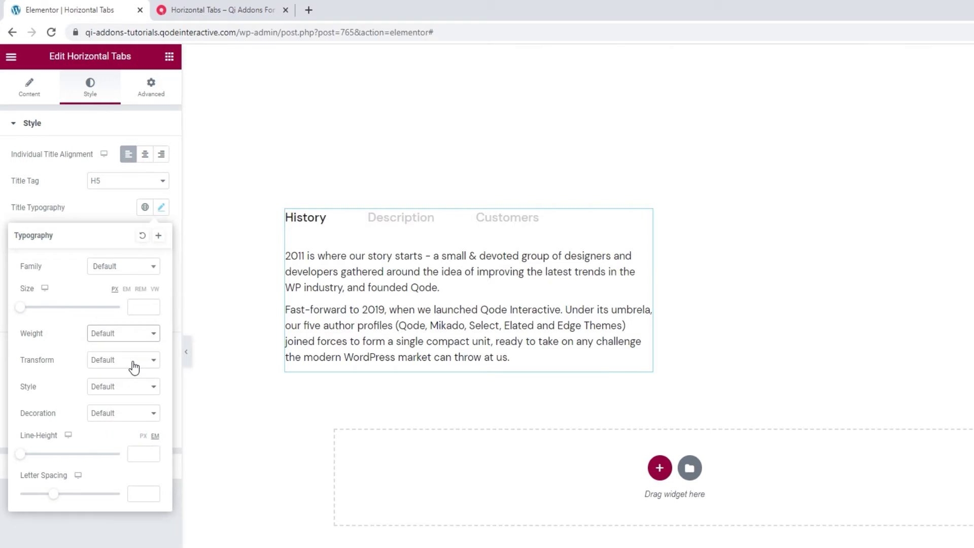
- Cycle titles through uppercase, lowercase, capitalize, italic and oblique, then reset case and style to default
{"action": "left_click", "coordinate": [134, 365]}
{"action": "left_click", "coordinate": [133, 380]}
{"action": "left_click", "coordinate": [133, 362]}
{"action": "left_click", "coordinate": [132, 392]}
{"action": "left_click", "coordinate": [138, 365]}
{"action": "left_click", "coordinate": [136, 401]}
{"action": "left_click", "coordinate": [135, 362]}
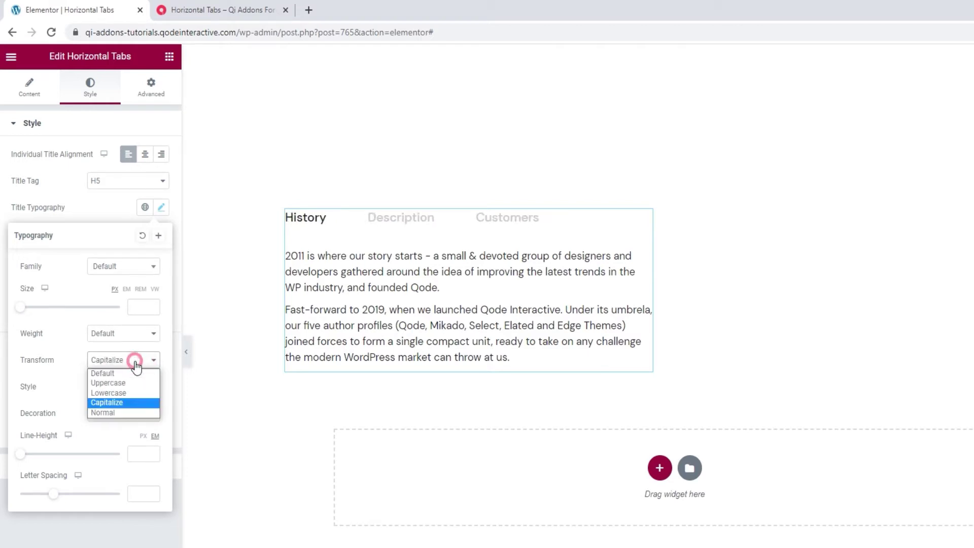
{"action": "left_click", "coordinate": [127, 412]}
{"action": "left_click", "coordinate": [124, 363]}
{"action": "left_click", "coordinate": [128, 375]}
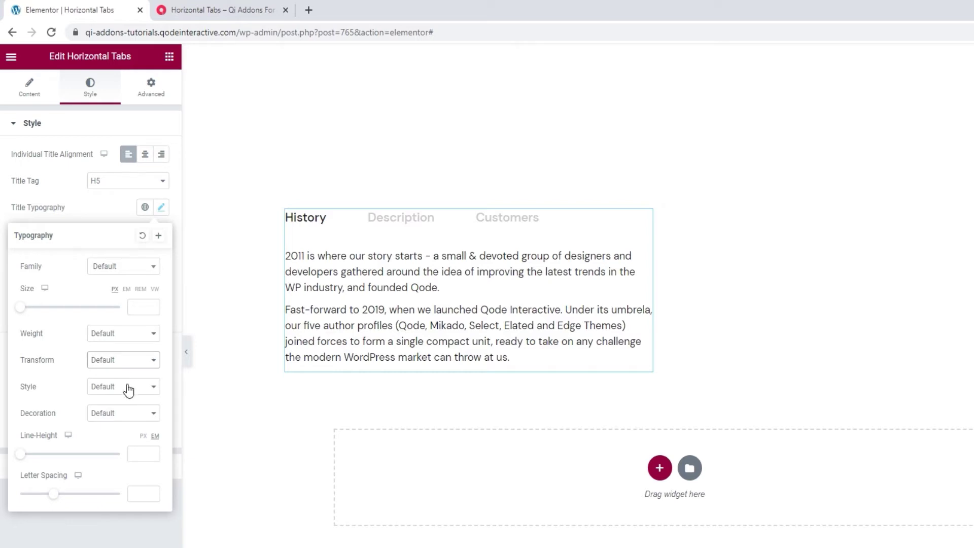
{"action": "left_click", "coordinate": [128, 390]}
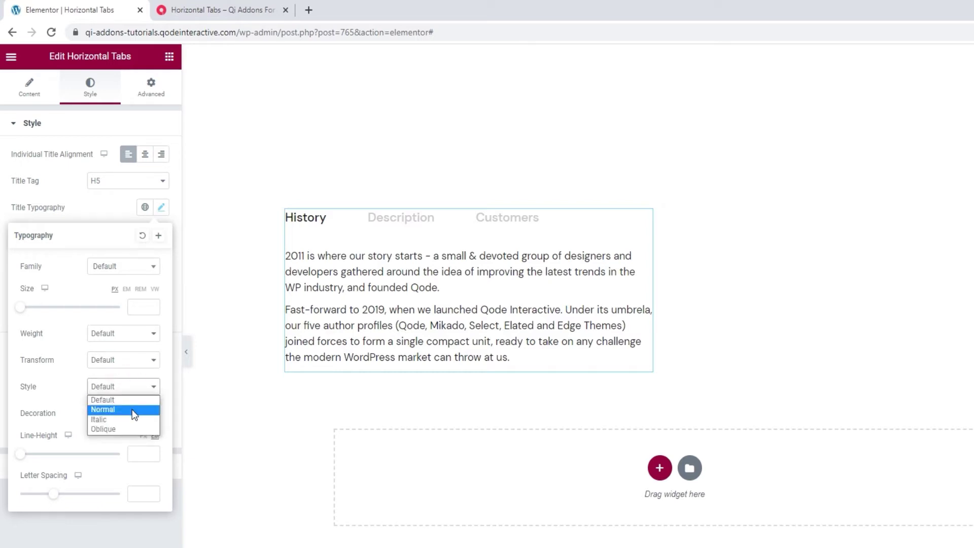
{"action": "left_click", "coordinate": [131, 409]}
{"action": "left_click", "coordinate": [131, 392]}
{"action": "left_click", "coordinate": [136, 411]}
{"action": "left_click", "coordinate": [135, 392]}
{"action": "left_click", "coordinate": [135, 429]}
{"action": "left_click", "coordinate": [135, 390]}
{"action": "left_click", "coordinate": [136, 397]}
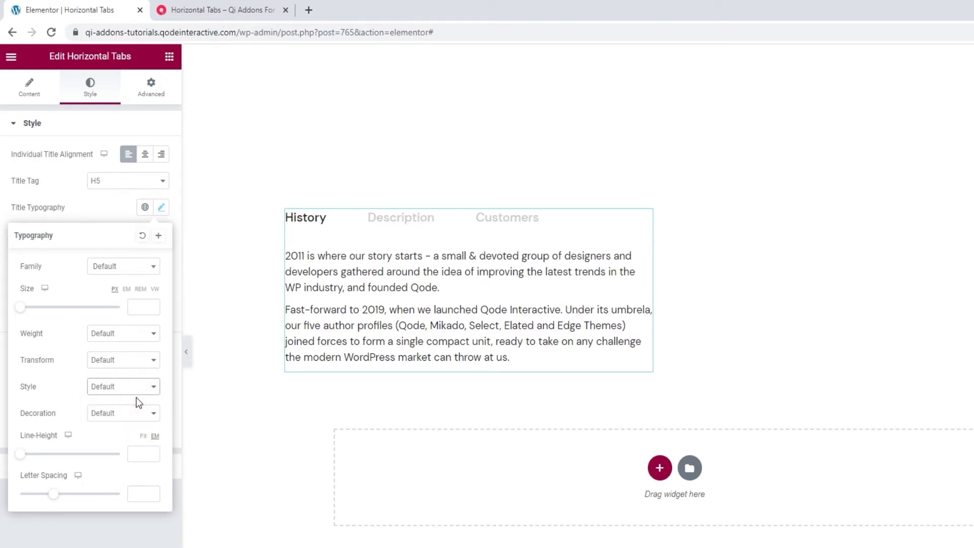
- Try underline, overline and line-through on the titles, then reset decoration to Default
{"action": "left_click", "coordinate": [139, 417]}
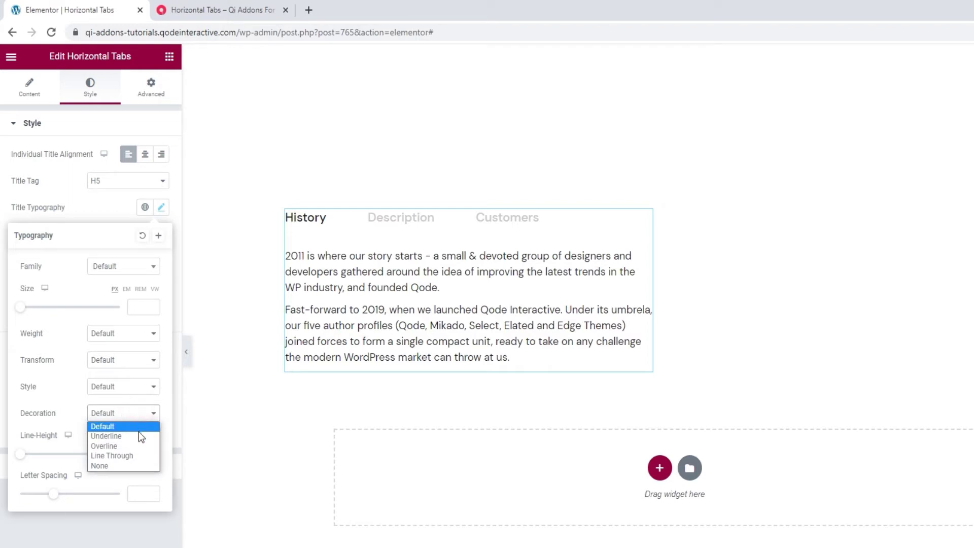
{"action": "left_click", "coordinate": [139, 436]}
{"action": "left_click", "coordinate": [137, 415]}
{"action": "left_click", "coordinate": [142, 447]}
{"action": "left_click", "coordinate": [138, 413]}
{"action": "left_click", "coordinate": [138, 452]}
{"action": "left_click", "coordinate": [138, 413]}
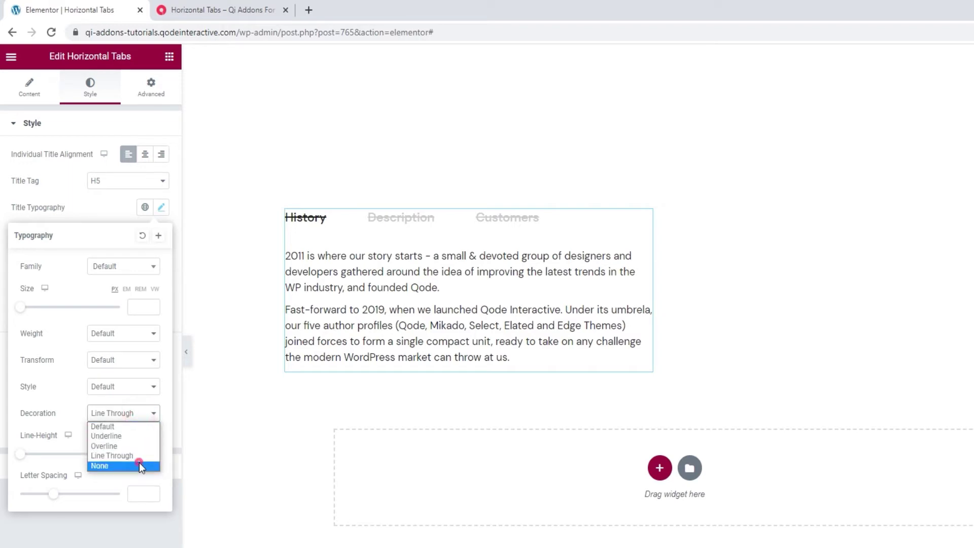
{"action": "left_click", "coordinate": [139, 465]}
{"action": "left_click", "coordinate": [133, 415]}
{"action": "left_click", "coordinate": [133, 427]}
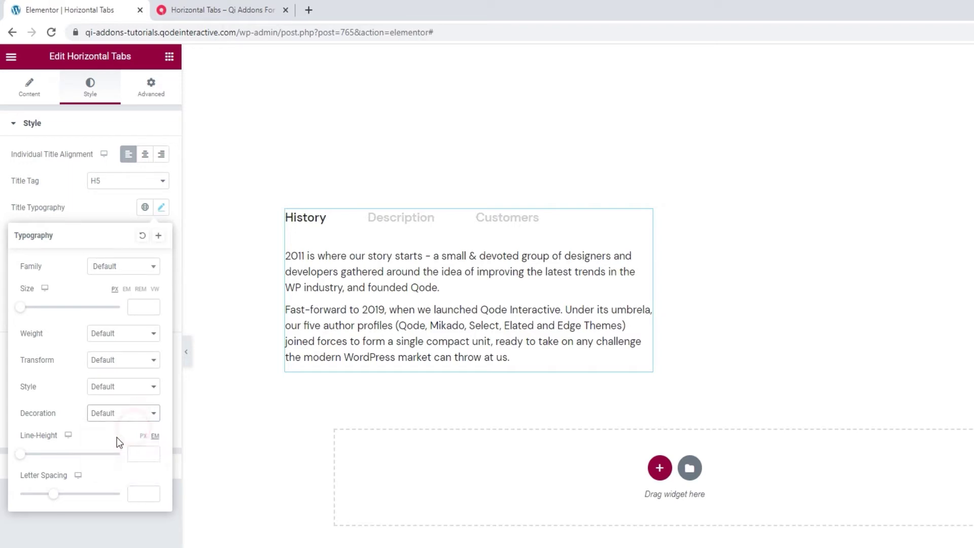
- Clear the trial title line-height and set the title letter spacing to 1.5
{"action": "left_click_drag", "start_coordinate": [20, 454], "coordinate": [49, 458]}
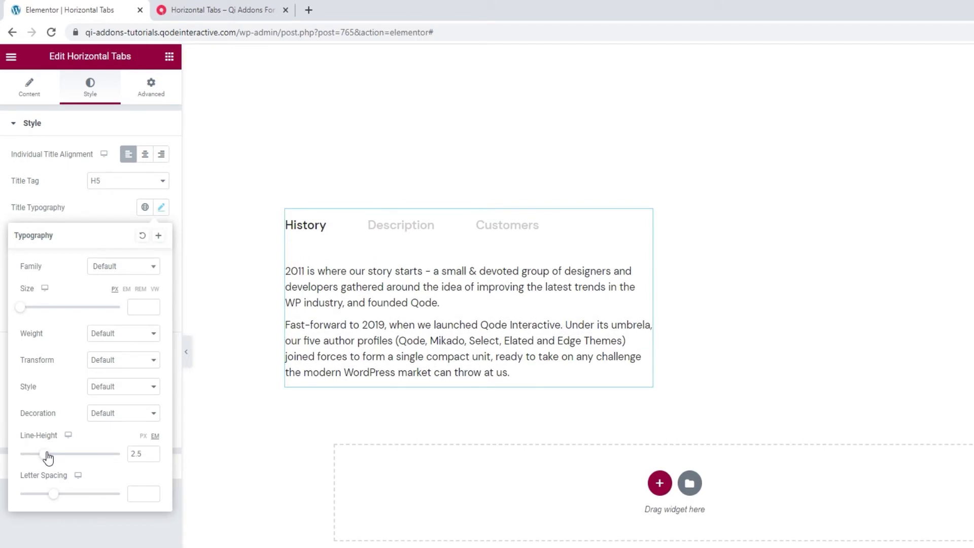
{"action": "left_click", "coordinate": [147, 452]}
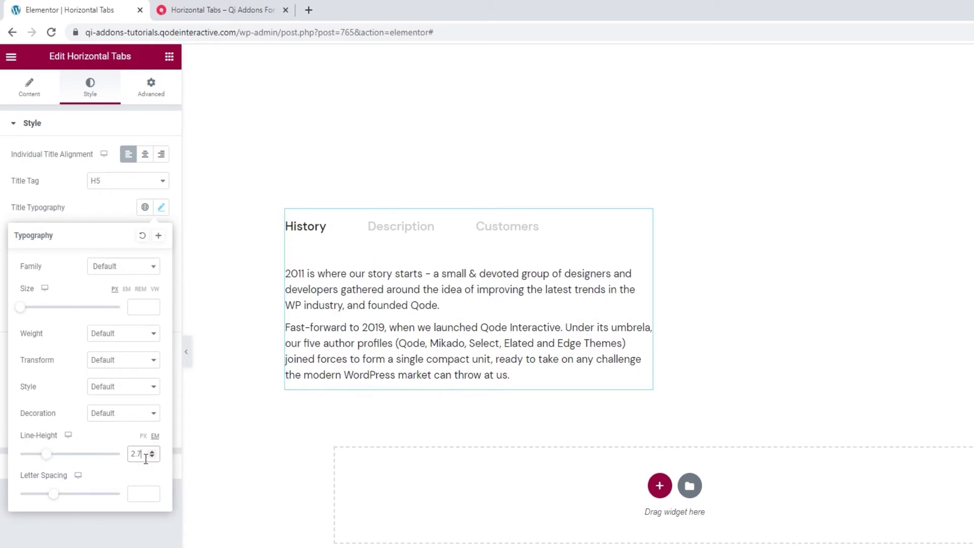
{"action": "key", "text": "BackSpace"}
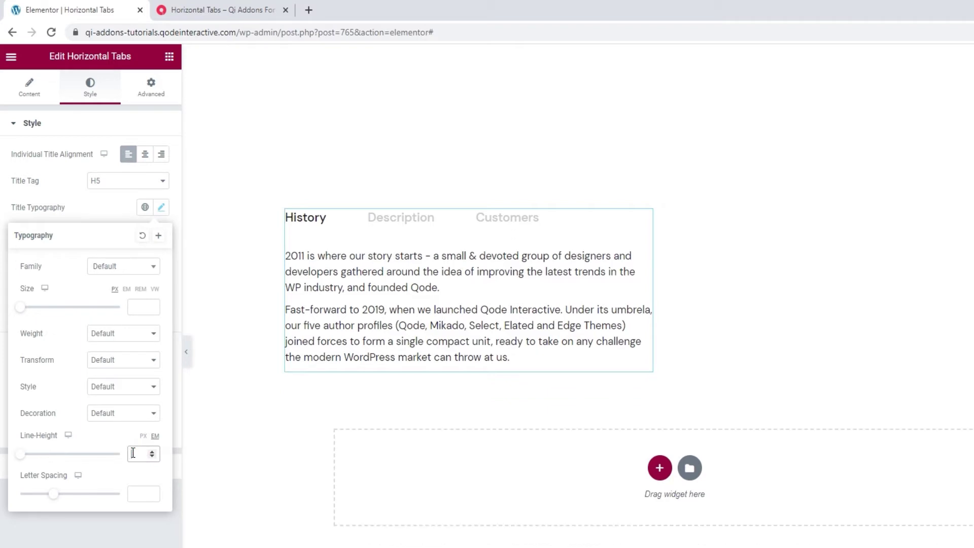
{"action": "left_click_drag", "start_coordinate": [59, 493], "coordinate": [64, 496]}
{"action": "left_click_drag", "start_coordinate": [143, 494], "coordinate": [124, 495]}
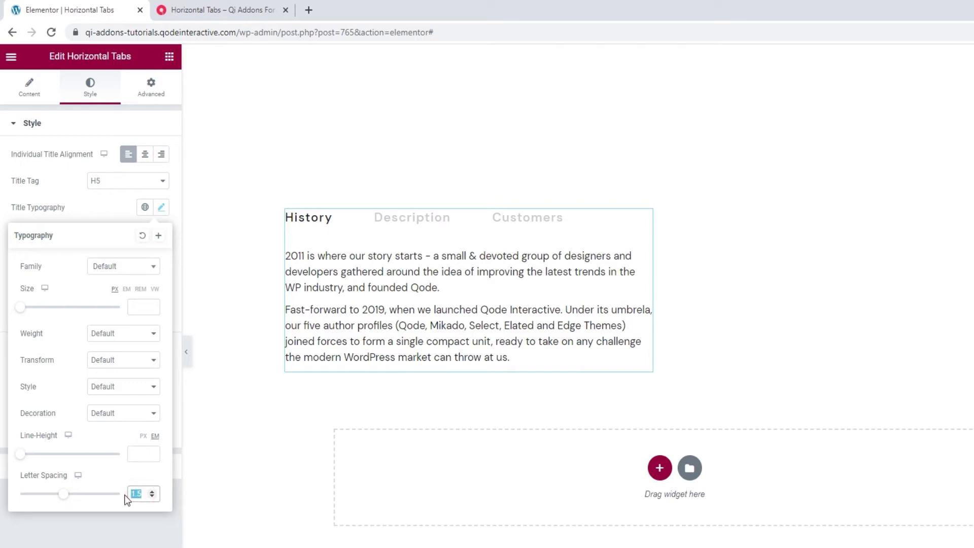
{"action": "left_click", "coordinate": [112, 201]}
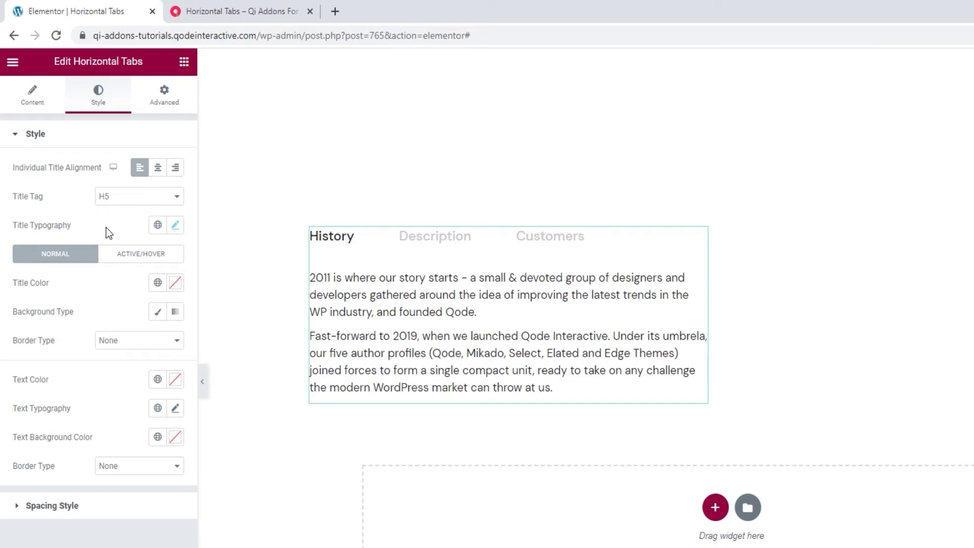
- Set the Normal-state title colour to #000000 after trying out a red
{"action": "left_click", "coordinate": [48, 253]}
{"action": "left_click", "coordinate": [138, 263]}
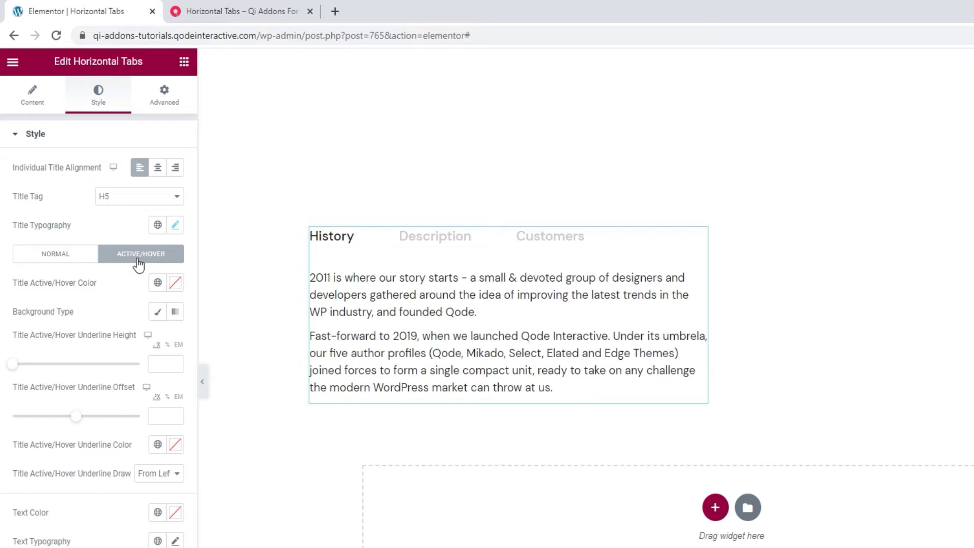
{"action": "left_click", "coordinate": [59, 256]}
{"action": "left_click", "coordinate": [173, 290]}
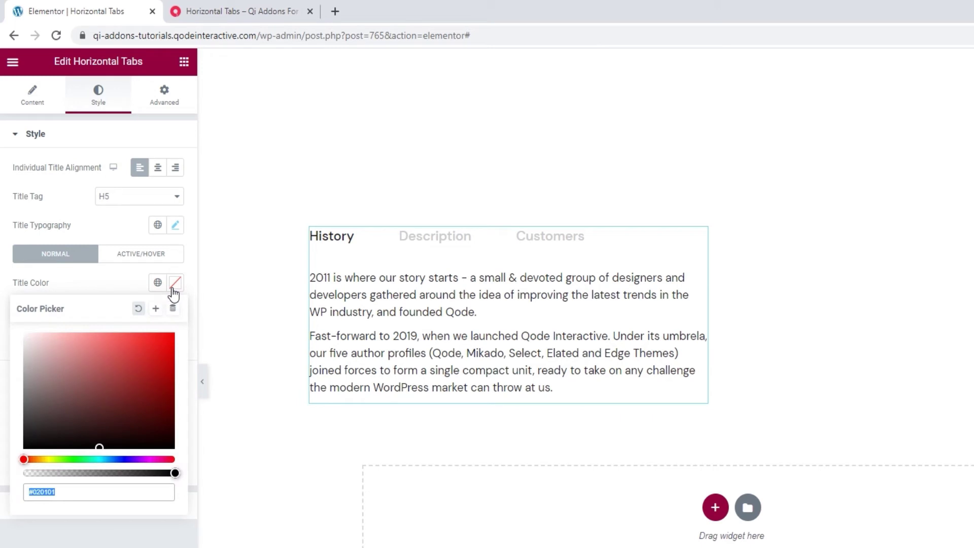
{"action": "left_click_drag", "start_coordinate": [138, 358], "coordinate": [113, 362]}
{"action": "left_click_drag", "start_coordinate": [81, 492], "coordinate": [37, 490]}
{"action": "left_click", "coordinate": [31, 492]}
{"action": "double_click", "coordinate": [51, 492]}
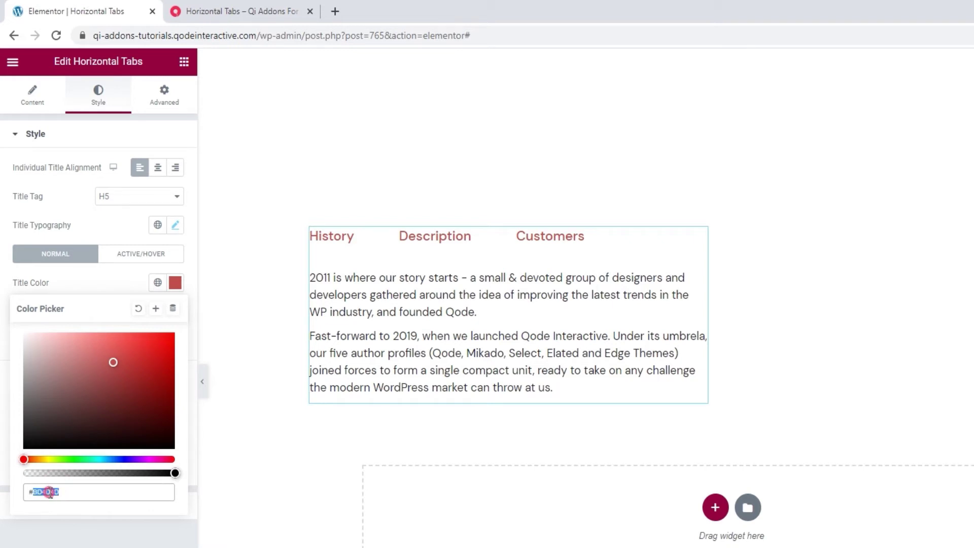
{"action": "type", "text": "000000"}
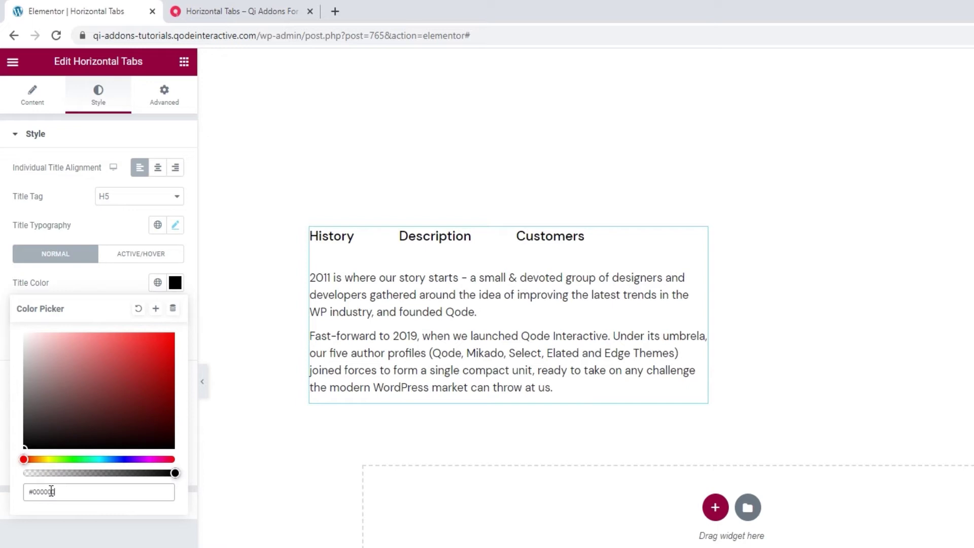
{"action": "left_click", "coordinate": [117, 282]}
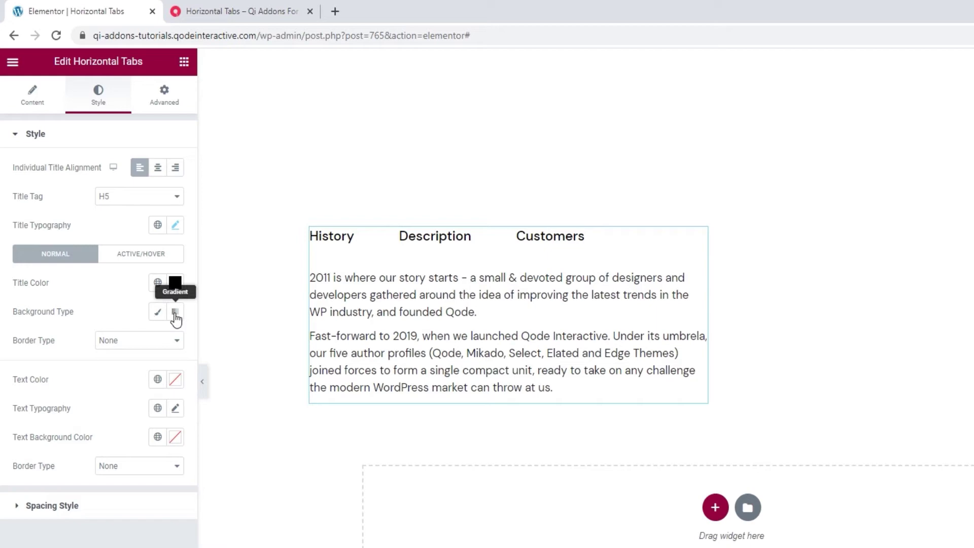
- Give the titles a Classic background, trying a light grey colour and then clearing it
{"action": "left_click", "coordinate": [159, 313]}
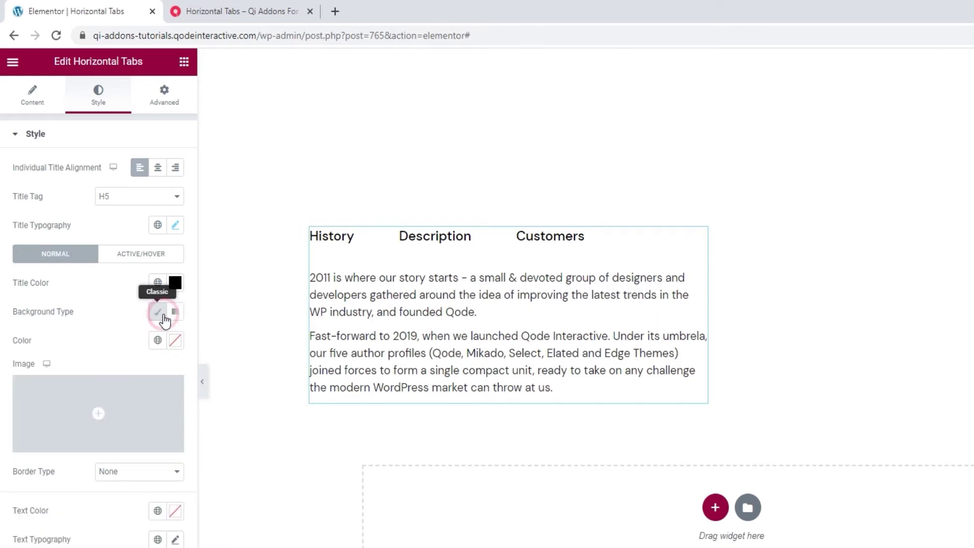
{"action": "left_click", "coordinate": [139, 274]}
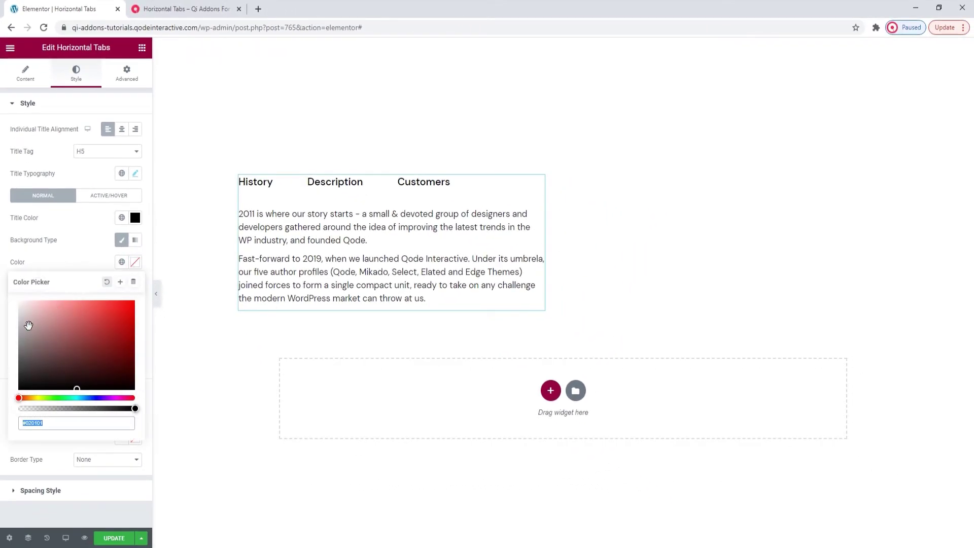
{"action": "left_click_drag", "start_coordinate": [29, 332], "coordinate": [19, 327]}
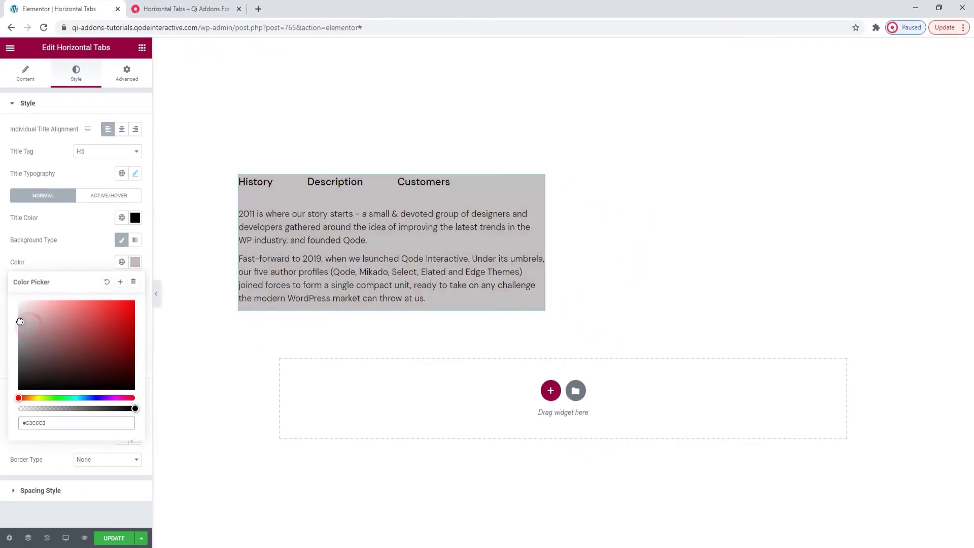
{"action": "left_click", "coordinate": [107, 283]}
{"action": "left_click", "coordinate": [101, 270]}
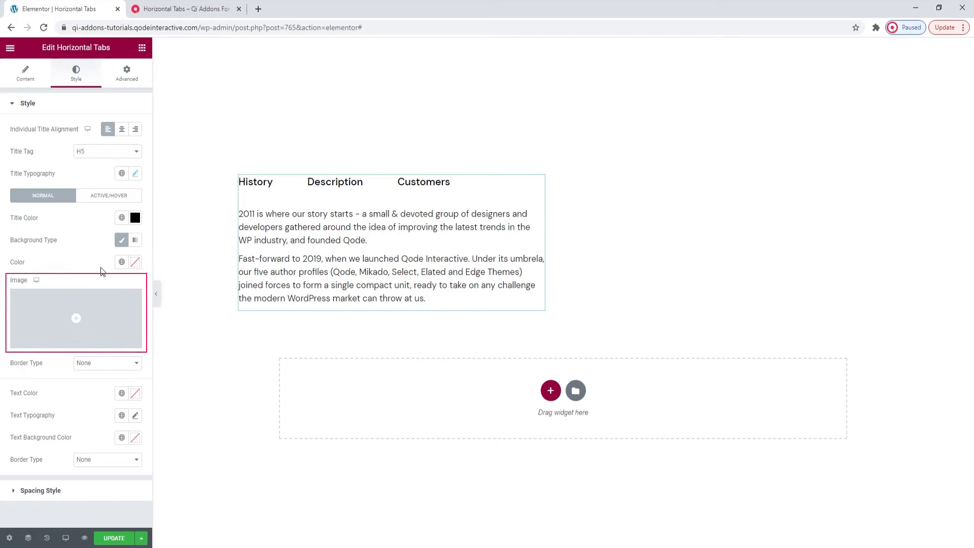
- Try solid, double, dotted, dashed and groove 3 px title borders, then set Border Type to None
{"action": "mouse_move", "coordinate": [100, 301]}
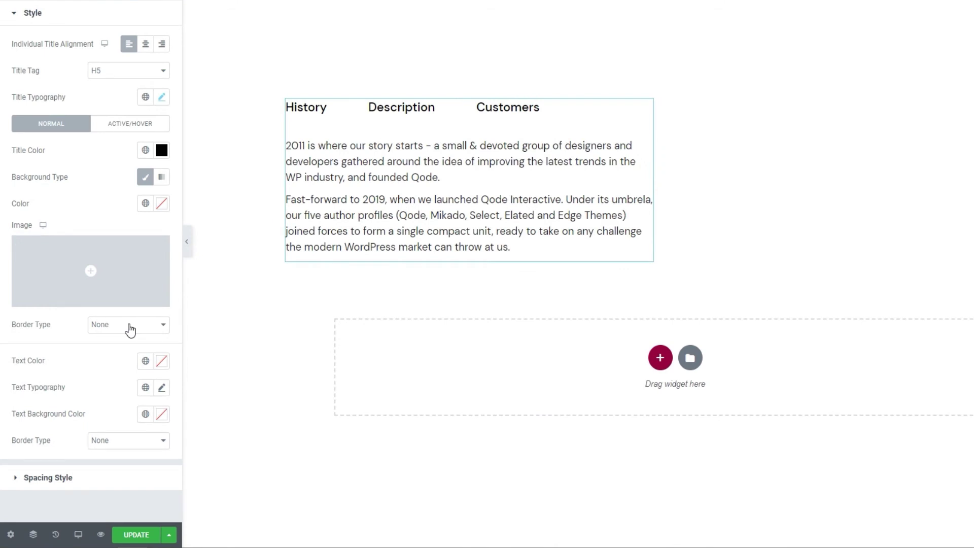
{"action": "left_click", "coordinate": [130, 328]}
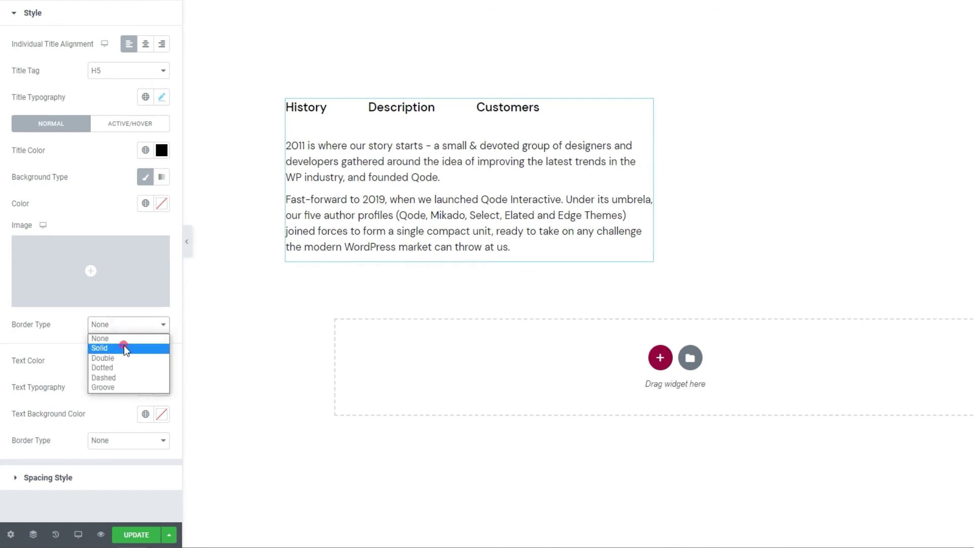
{"action": "left_click", "coordinate": [124, 345]}
{"action": "left_click", "coordinate": [35, 366]}
{"action": "type", "text": "1"}
{"action": "left_click", "coordinate": [36, 363]}
{"action": "left_click", "coordinate": [37, 364]}
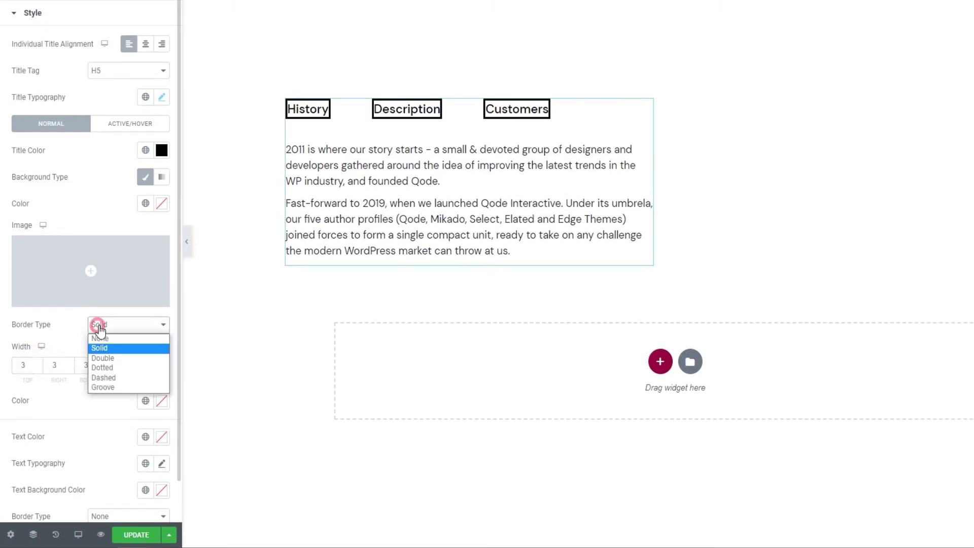
{"action": "left_click", "coordinate": [109, 358]}
{"action": "left_click", "coordinate": [119, 336]}
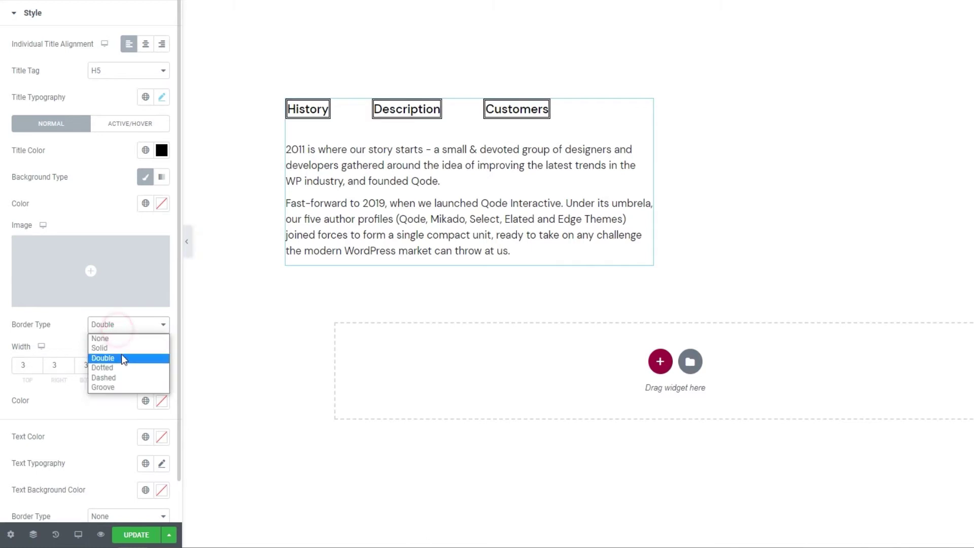
{"action": "left_click", "coordinate": [122, 368]}
{"action": "left_click", "coordinate": [137, 335]}
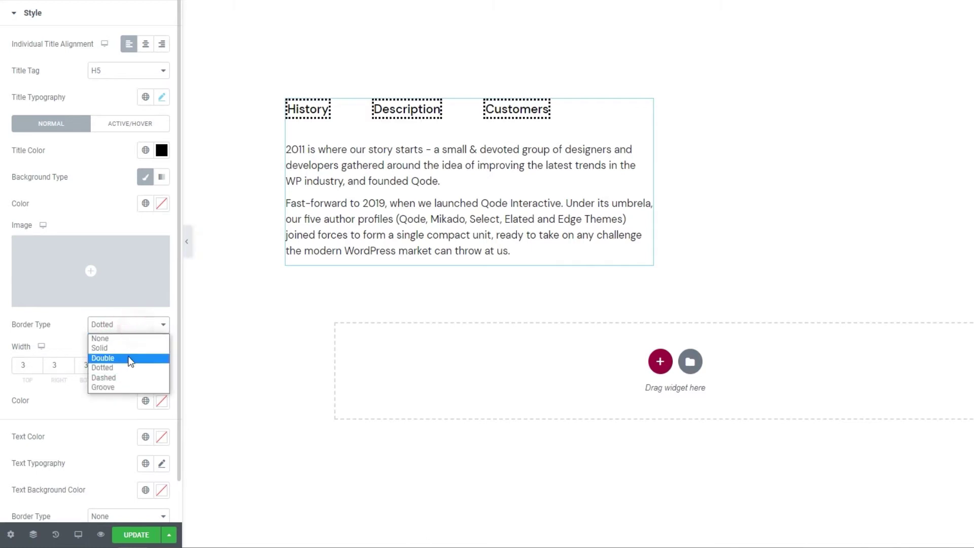
{"action": "left_click", "coordinate": [127, 376]}
{"action": "left_click", "coordinate": [139, 335]}
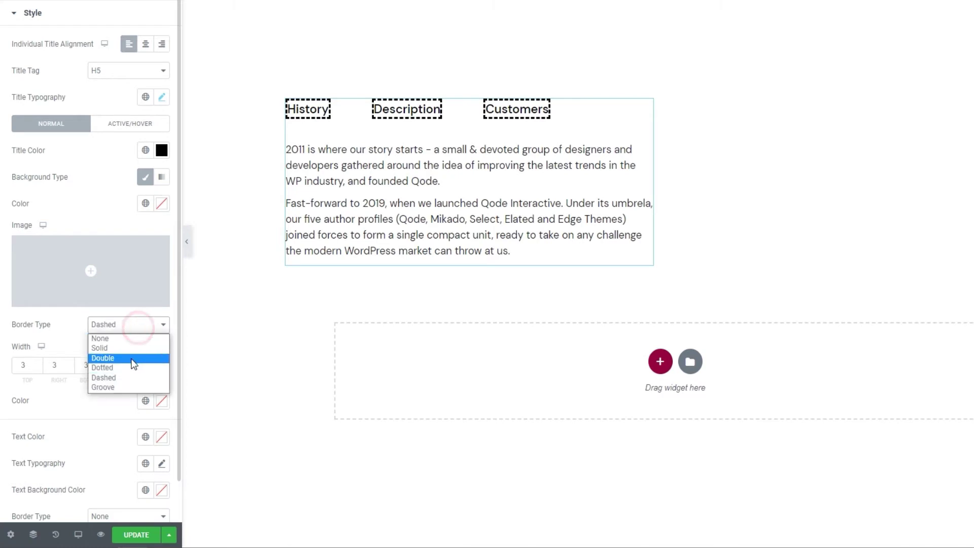
{"action": "left_click", "coordinate": [125, 385]}
{"action": "left_click", "coordinate": [127, 335]}
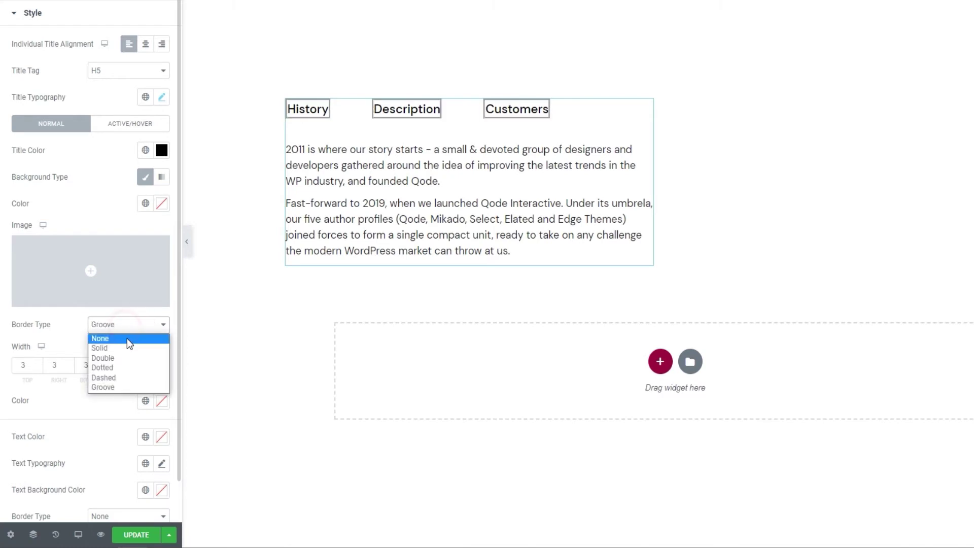
{"action": "left_click", "coordinate": [127, 339]}
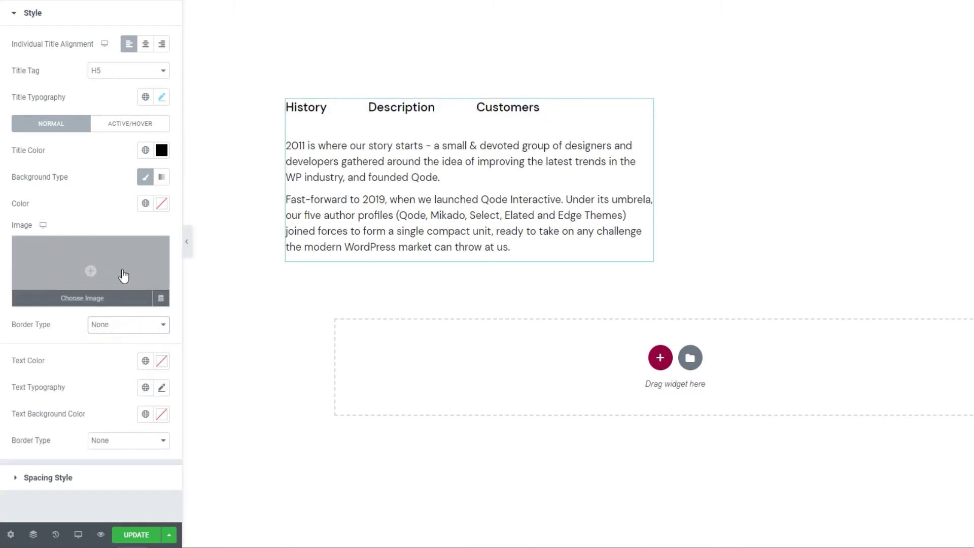
- Give the title background a gradient with a grey first colour and second location 53
{"action": "left_click", "coordinate": [161, 179]}
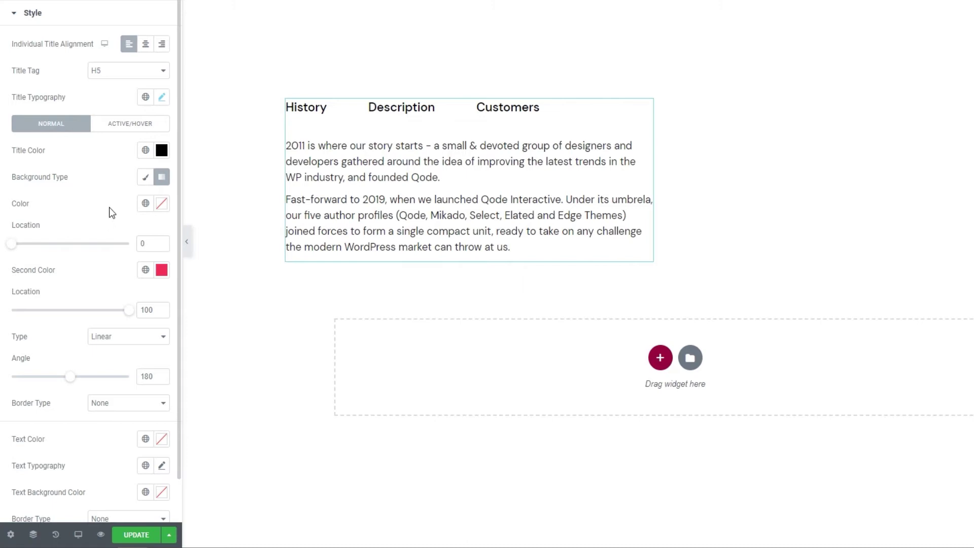
{"action": "left_click", "coordinate": [162, 203]}
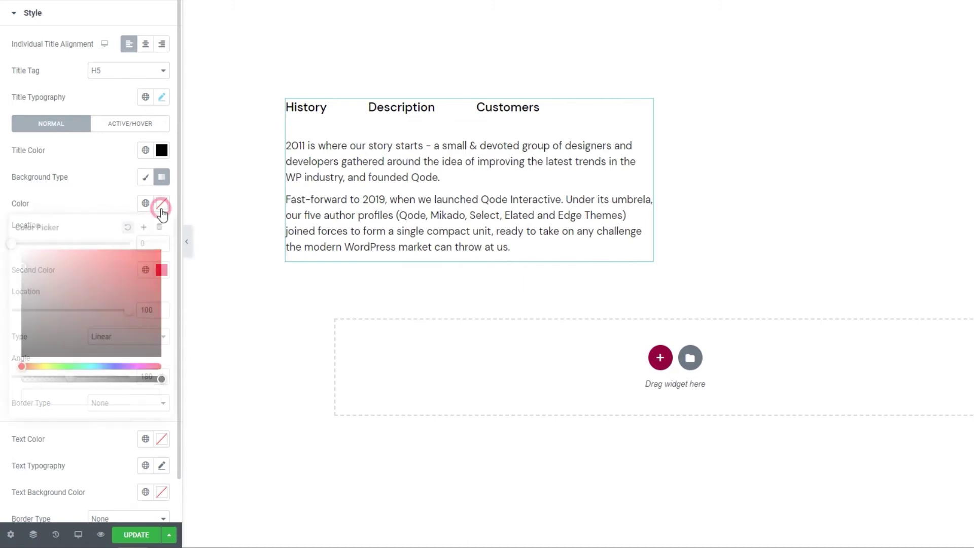
{"action": "left_click_drag", "start_coordinate": [27, 298], "coordinate": [26, 279]}
{"action": "left_click", "coordinate": [105, 203]}
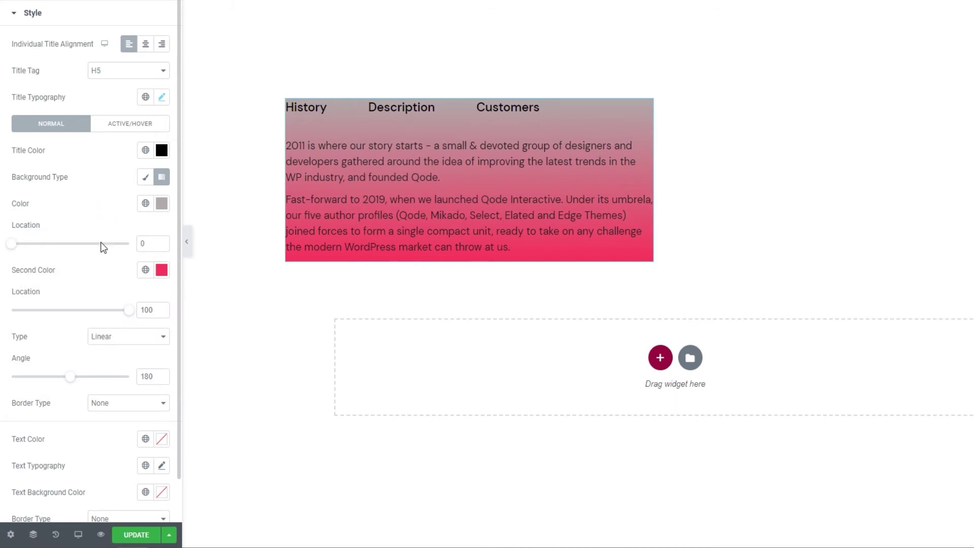
{"action": "mouse_move", "coordinate": [10, 245]}
{"action": "left_mouse_down"}
{"action": "mouse_move", "coordinate": [79, 252]}
{"action": "mouse_move", "coordinate": [11, 254]}
{"action": "left_mouse_up"}
{"action": "left_click", "coordinate": [127, 315]}
{"action": "mouse_move", "coordinate": [127, 316]}
{"action": "left_mouse_down"}
{"action": "mouse_move", "coordinate": [28, 311]}
{"action": "mouse_move", "coordinate": [136, 310]}
{"action": "left_mouse_up"}
- Preview the gradient as radial at Center Left and Center Center, then as linear with a rotated angle
{"action": "left_click", "coordinate": [118, 346]}
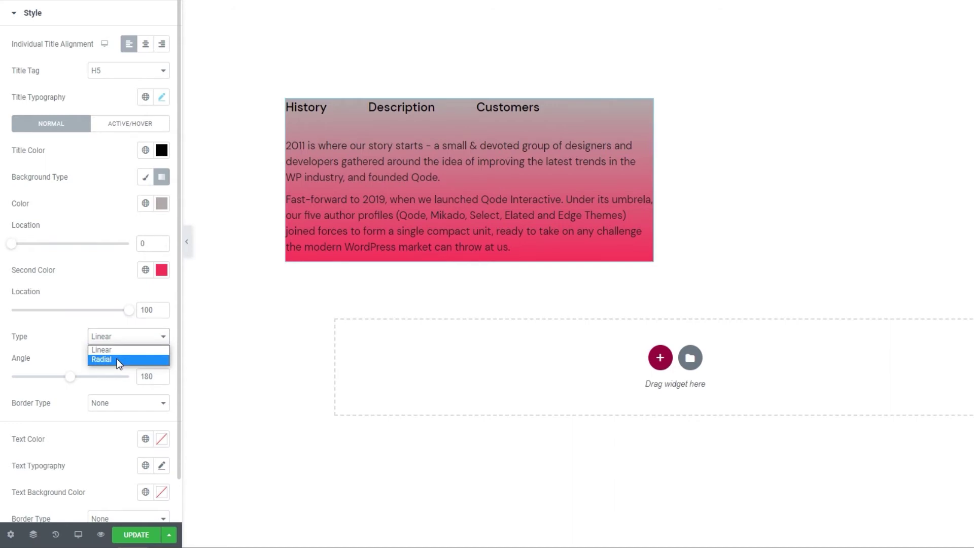
{"action": "left_click", "coordinate": [117, 358]}
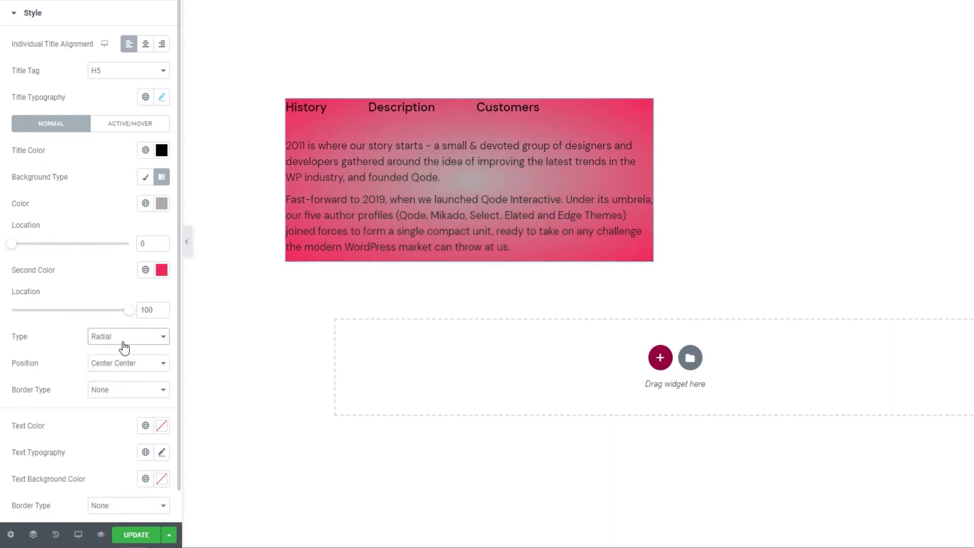
{"action": "left_click", "coordinate": [127, 364]}
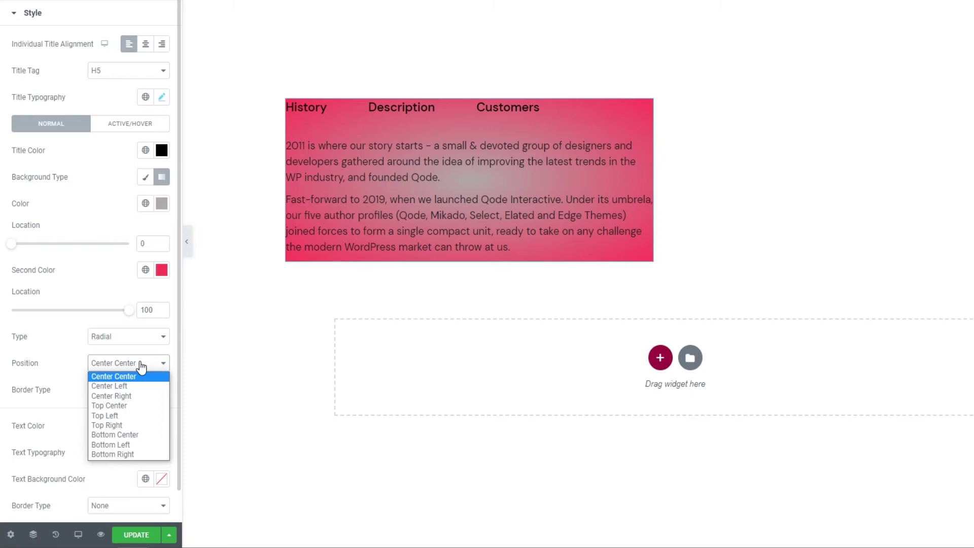
{"action": "left_click", "coordinate": [131, 386]}
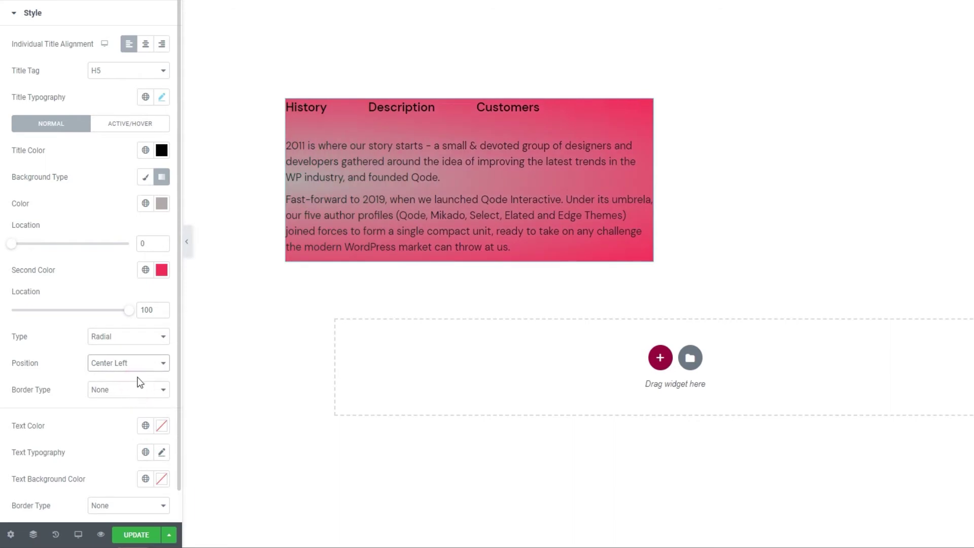
{"action": "left_click", "coordinate": [138, 365]}
{"action": "left_click", "coordinate": [139, 376]}
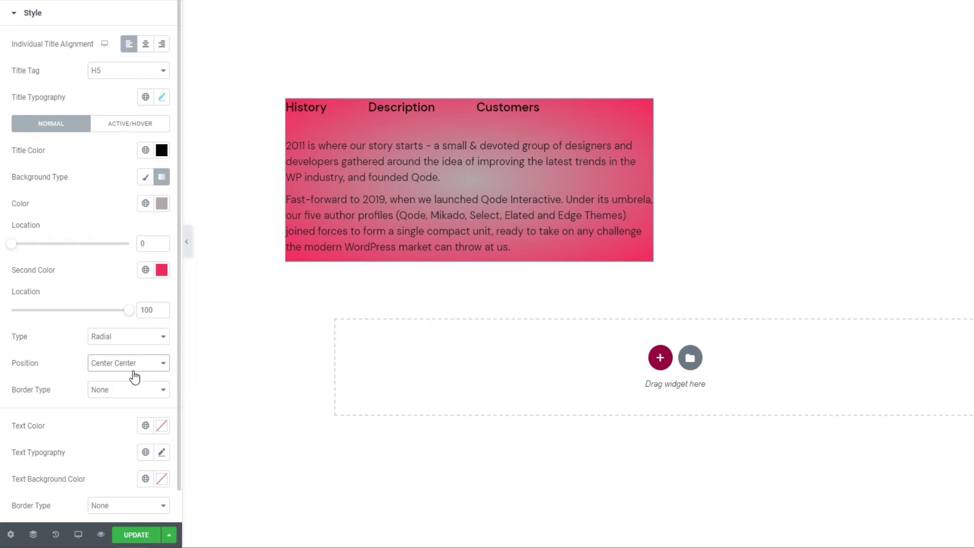
{"action": "left_click", "coordinate": [120, 335]}
{"action": "left_click", "coordinate": [121, 347]}
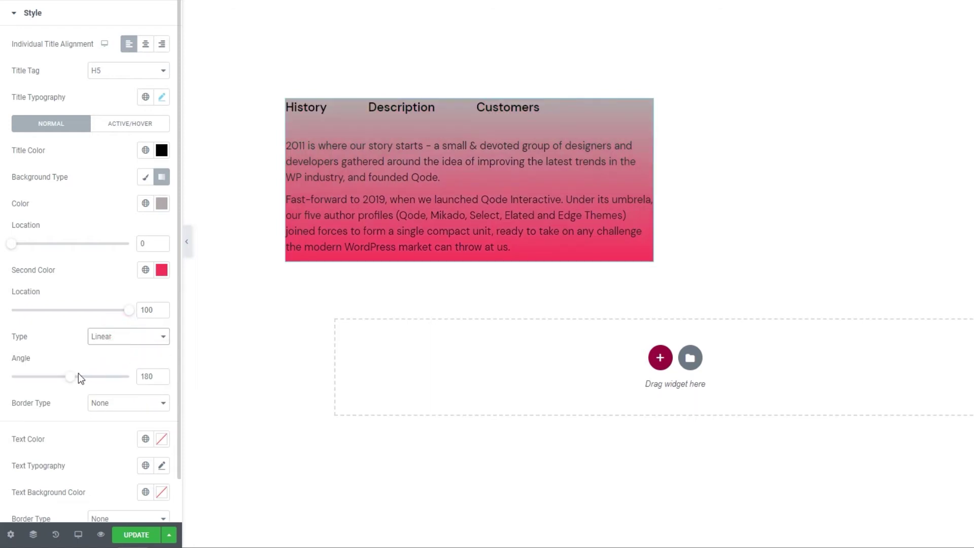
{"action": "mouse_move", "coordinate": [71, 376]}
{"action": "left_mouse_down"}
{"action": "mouse_move", "coordinate": [129, 380]}
{"action": "mouse_move", "coordinate": [71, 376]}
{"action": "left_mouse_up"}
- Switch the background to Classic and clear its grey colour
{"action": "left_click", "coordinate": [146, 184]}
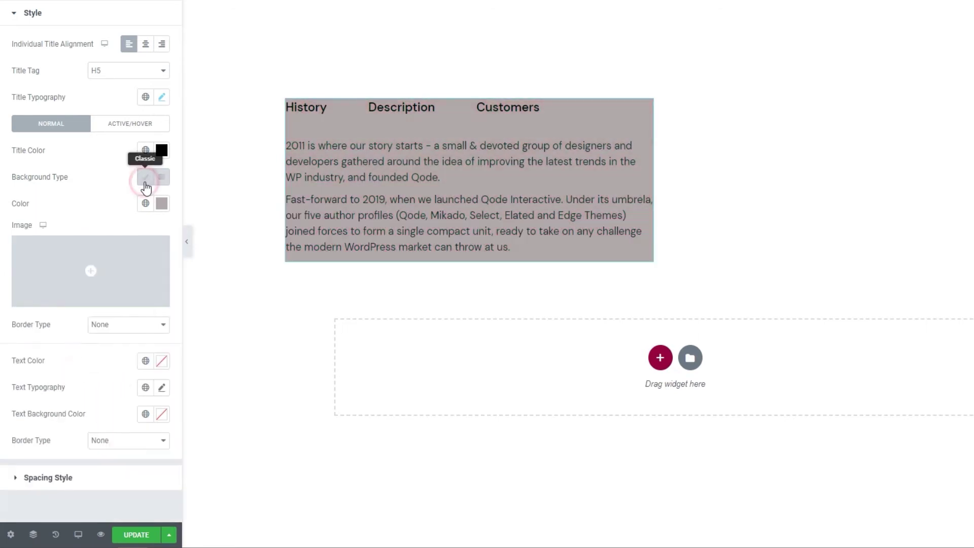
{"action": "left_click", "coordinate": [161, 204]}
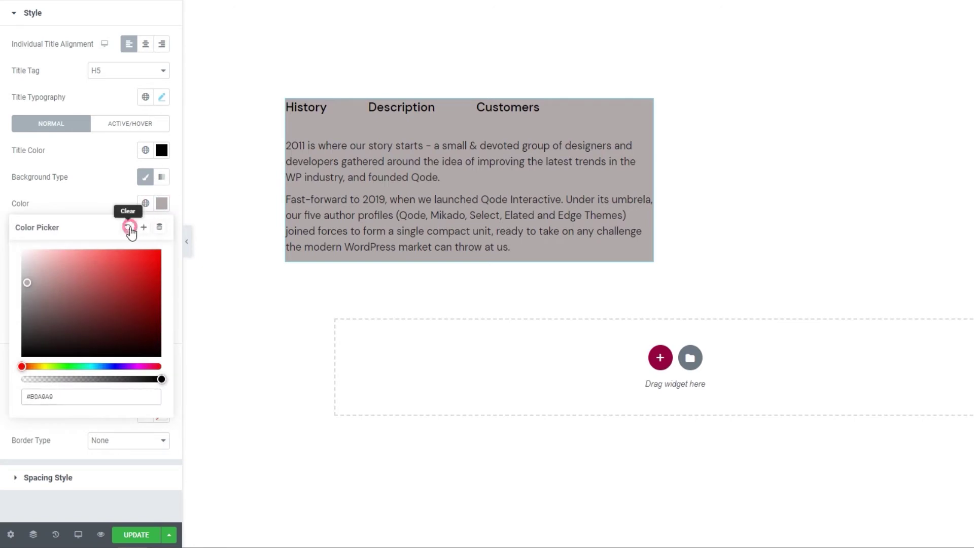
{"action": "left_click", "coordinate": [130, 230]}
{"action": "left_click", "coordinate": [123, 196]}
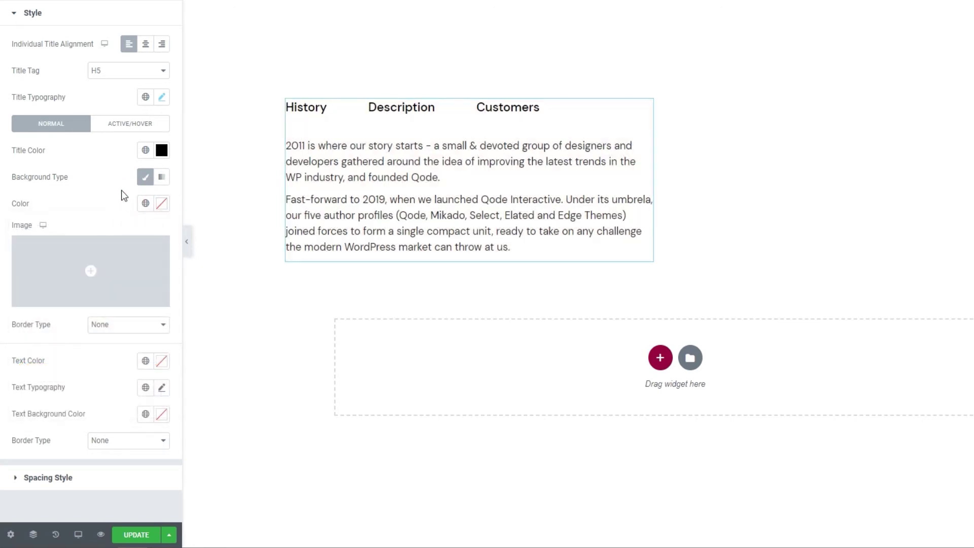
- Set the active/hover title colour to red #ee5151
{"action": "left_click", "coordinate": [122, 133]}
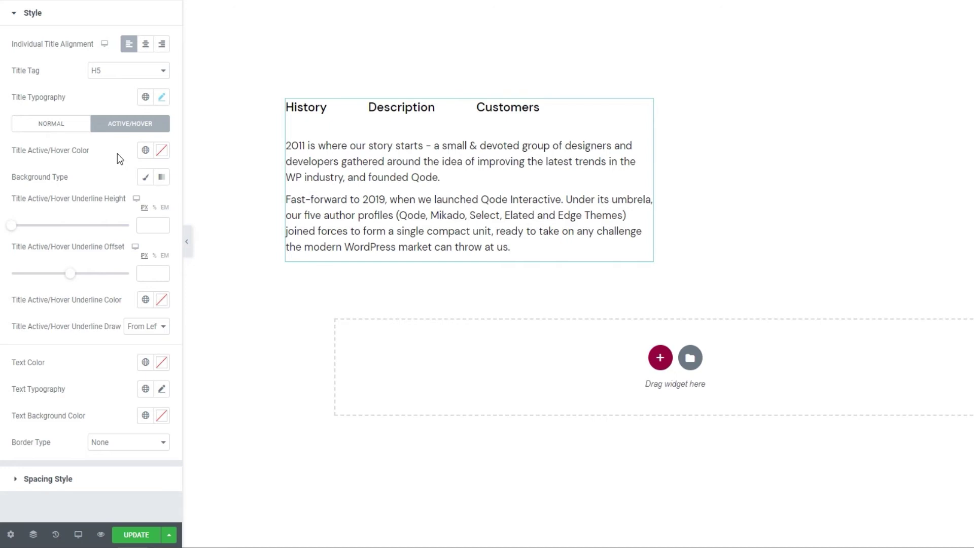
{"action": "left_click", "coordinate": [161, 150]}
{"action": "left_click", "coordinate": [96, 341]}
{"action": "double_click", "coordinate": [96, 341]}
{"action": "type", "text": "ee5151"}
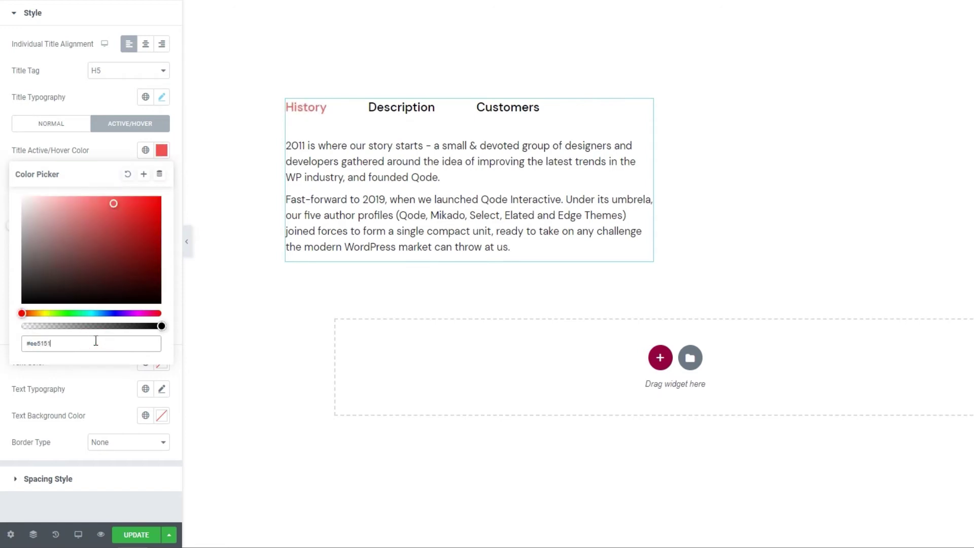
{"action": "left_click", "coordinate": [105, 154]}
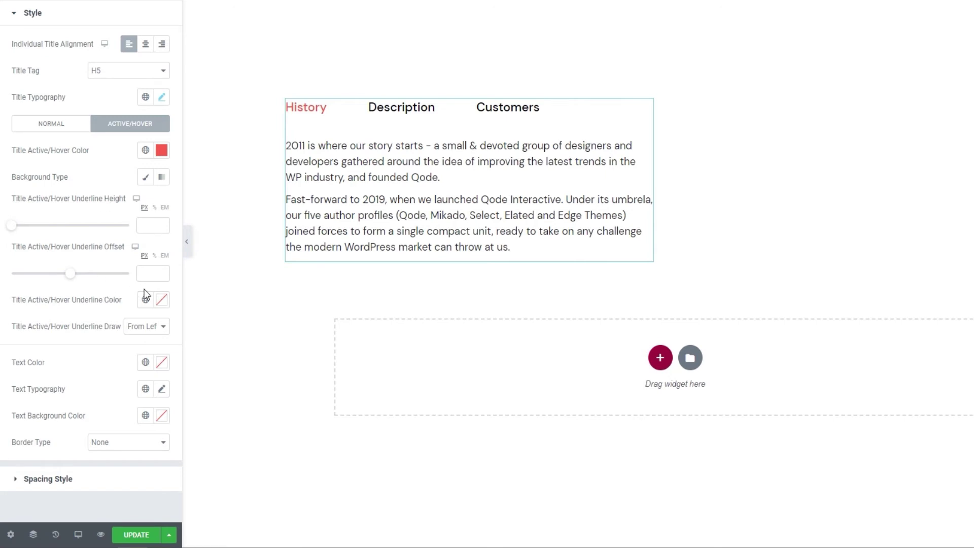
- Make the underline red, 3 high, with an offset of -2
{"action": "left_click", "coordinate": [162, 301]}
{"action": "left_click", "coordinate": [98, 496]}
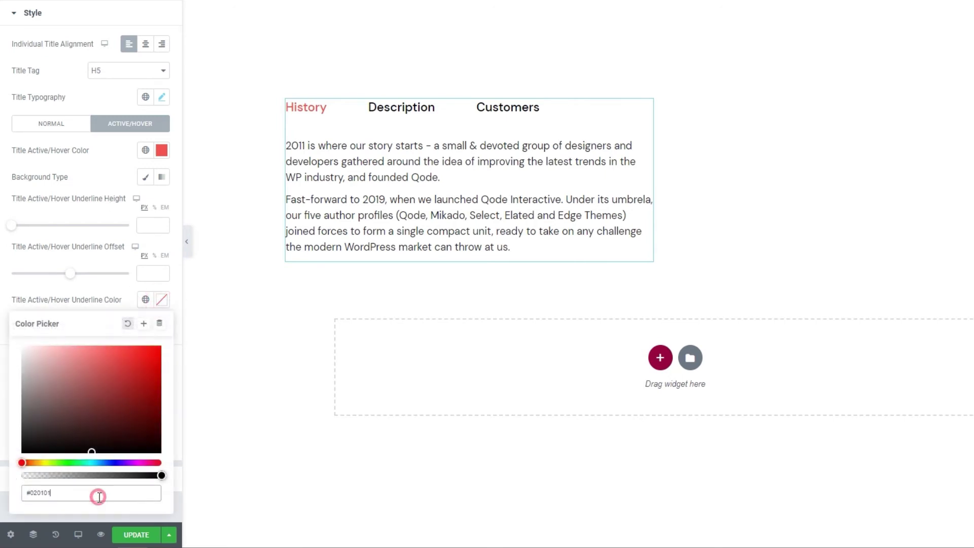
{"action": "type", "text": "#ef0"}
{"action": "type", "text": "161"}
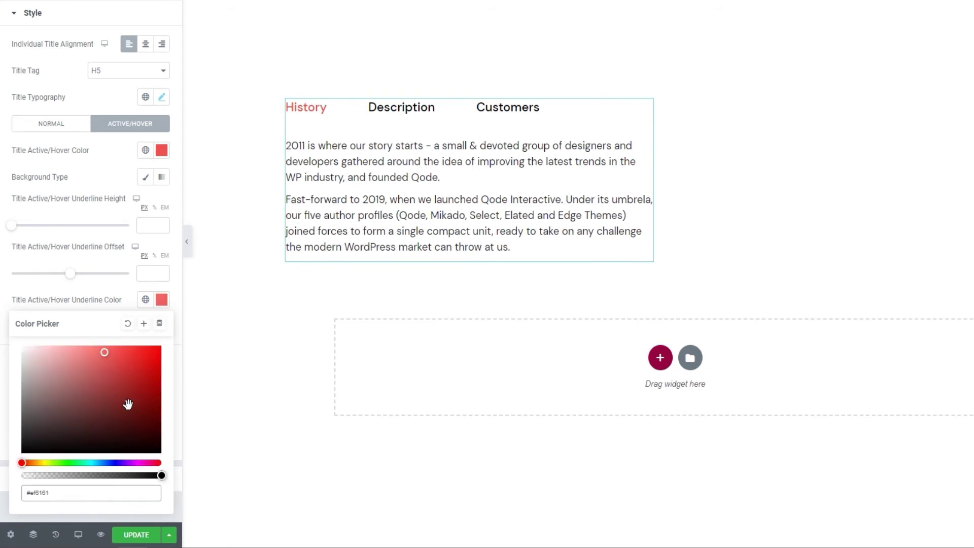
{"action": "left_click", "coordinate": [147, 224]}
{"action": "type", "text": "3"}
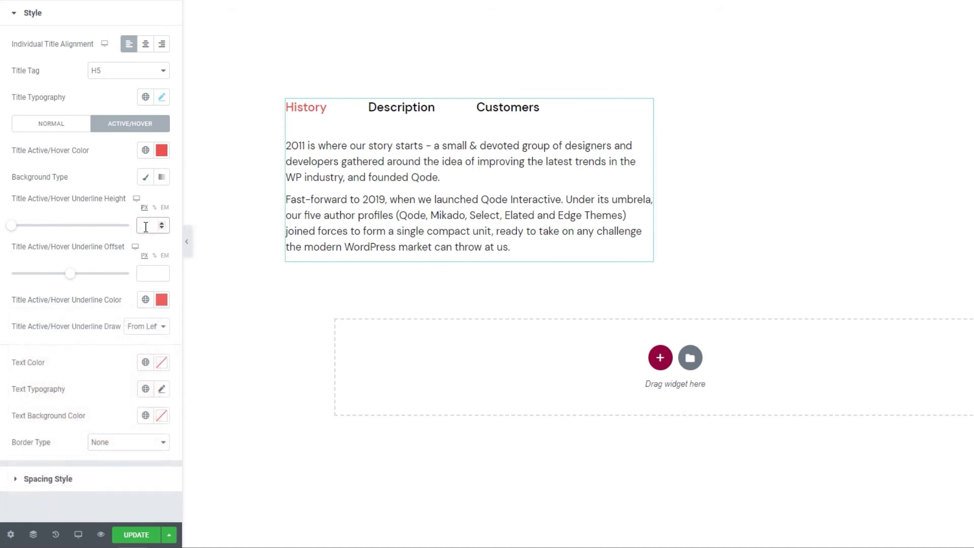
{"action": "left_click", "coordinate": [108, 217]}
{"action": "left_click", "coordinate": [163, 276]}
{"action": "left_click", "coordinate": [162, 276]}
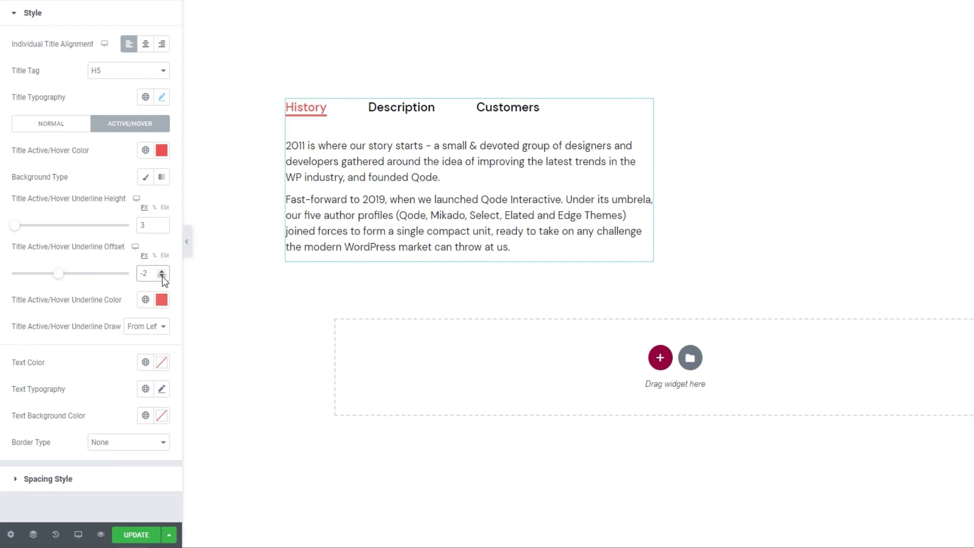
- Try the From Right, From Center and None underline draw options, settling on From Left
{"action": "left_click", "coordinate": [150, 330]}
{"action": "left_click", "coordinate": [160, 349]}
{"action": "left_click", "coordinate": [155, 331]}
{"action": "left_click", "coordinate": [157, 359]}
{"action": "left_click", "coordinate": [154, 332]}
{"action": "left_click", "coordinate": [145, 366]}
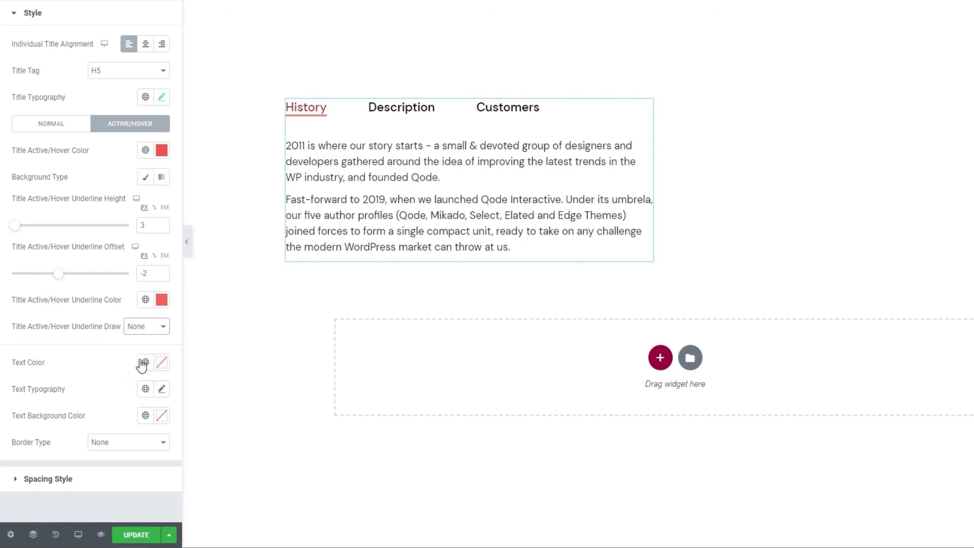
{"action": "left_click", "coordinate": [143, 328]}
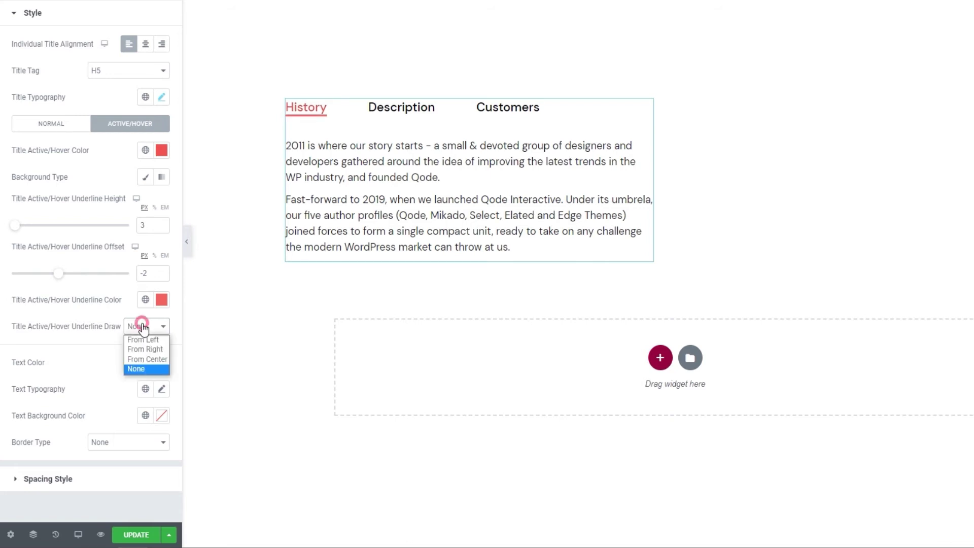
{"action": "left_click", "coordinate": [145, 340]}
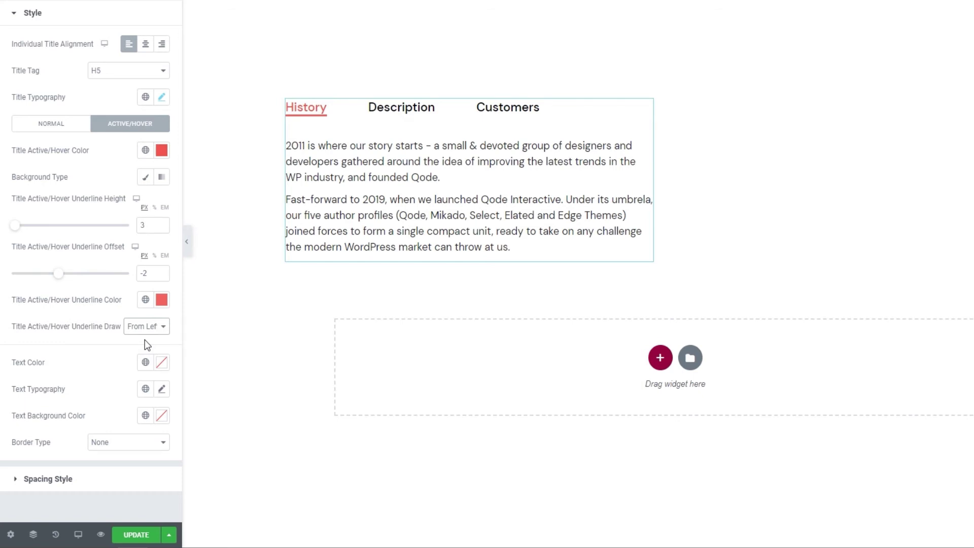
{"action": "left_click", "coordinate": [162, 364]}
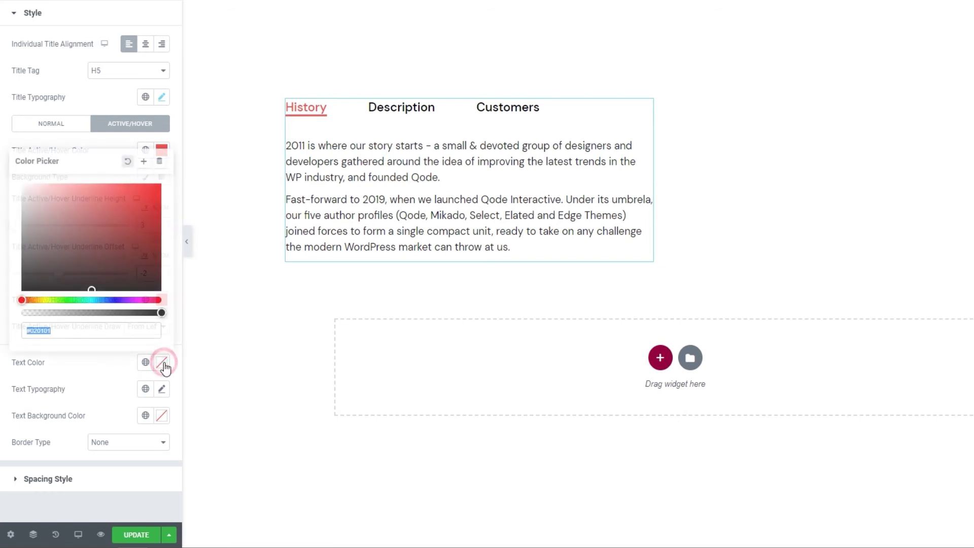
{"action": "left_click_drag", "start_coordinate": [111, 231], "coordinate": [75, 198]}
{"action": "left_click", "coordinate": [127, 161]}
{"action": "left_click", "coordinate": [118, 375]}
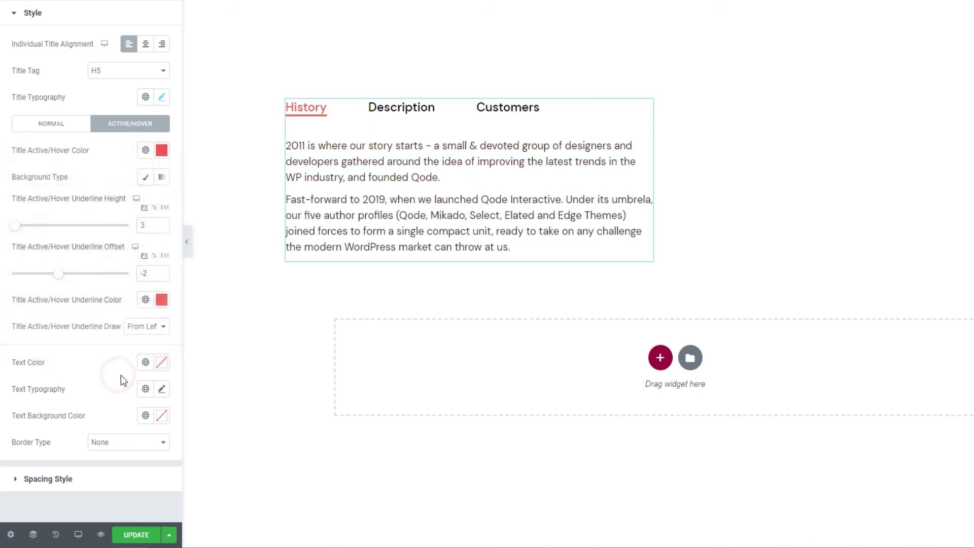
{"action": "left_click", "coordinate": [162, 391]}
{"action": "scroll", "coordinate": [105, 365], "scroll_direction": "down", "scroll_amount": 3}
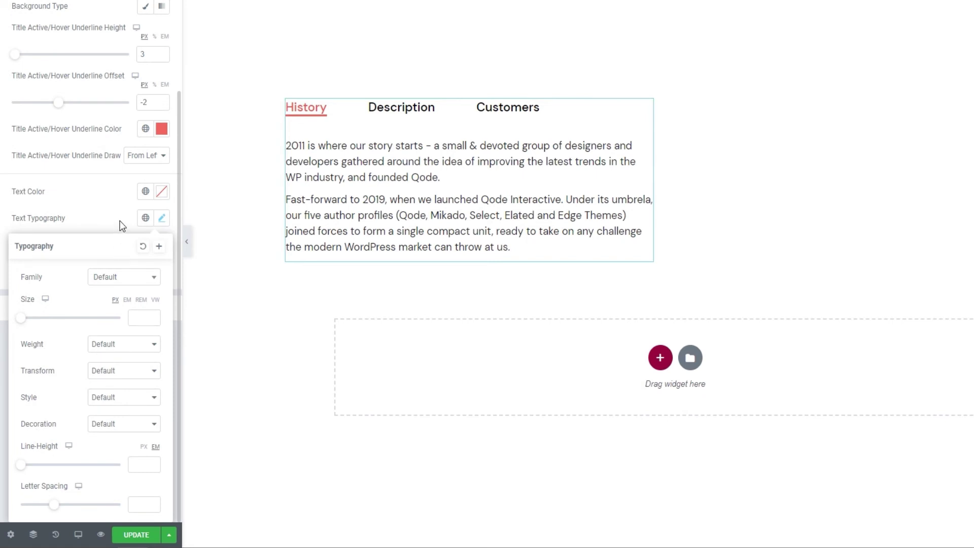
{"action": "left_click", "coordinate": [120, 221]}
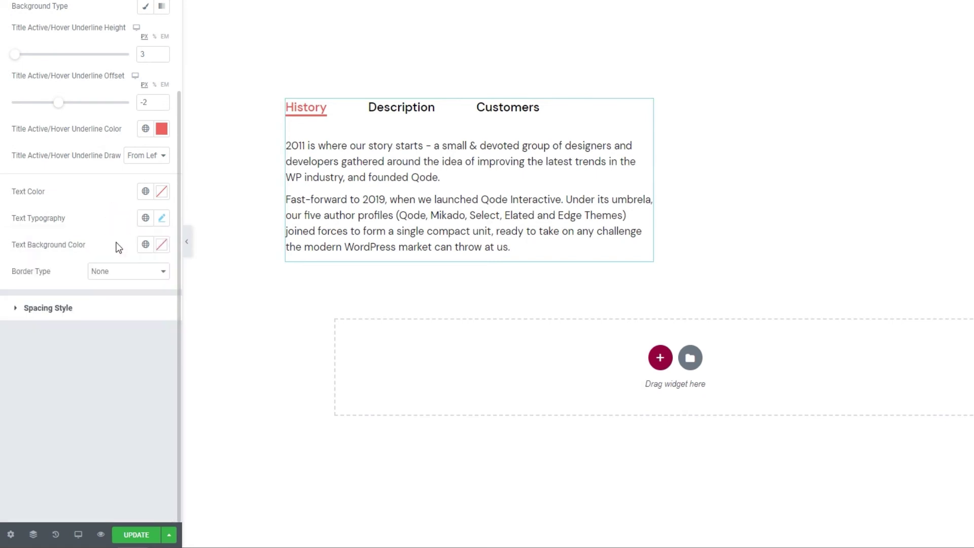
{"action": "left_click", "coordinate": [161, 245]}
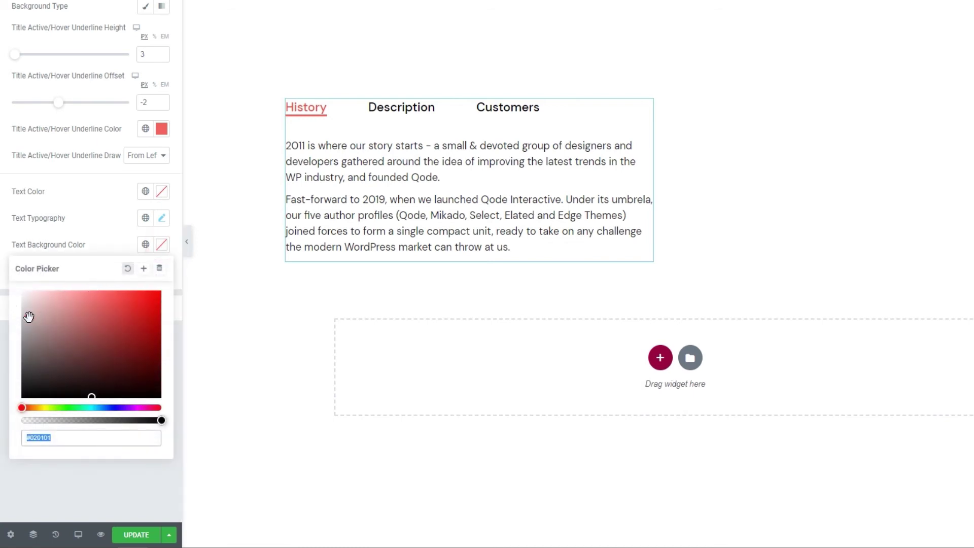
{"action": "left_click", "coordinate": [19, 312]}
{"action": "left_click_drag", "start_coordinate": [19, 312], "coordinate": [26, 270]}
{"action": "left_click", "coordinate": [128, 214]}
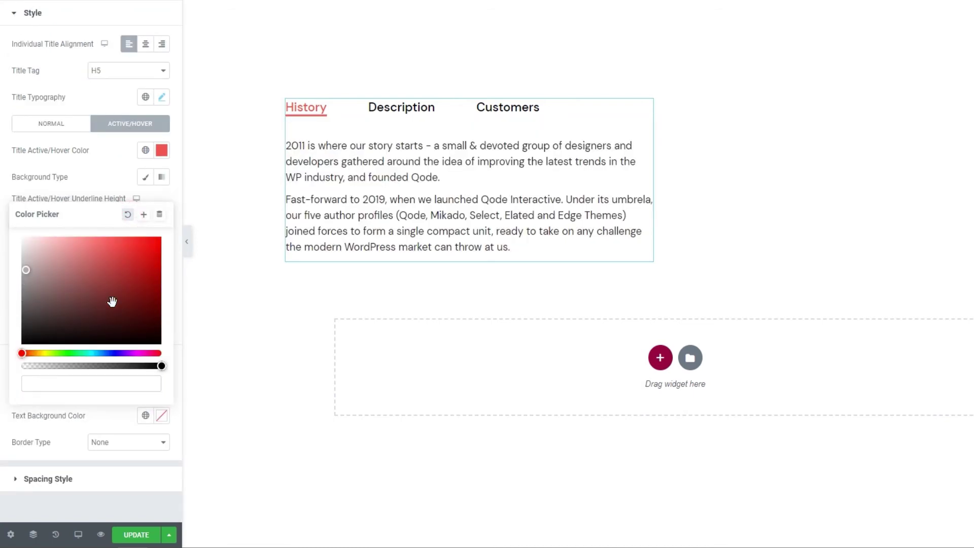
{"action": "left_click", "coordinate": [99, 419]}
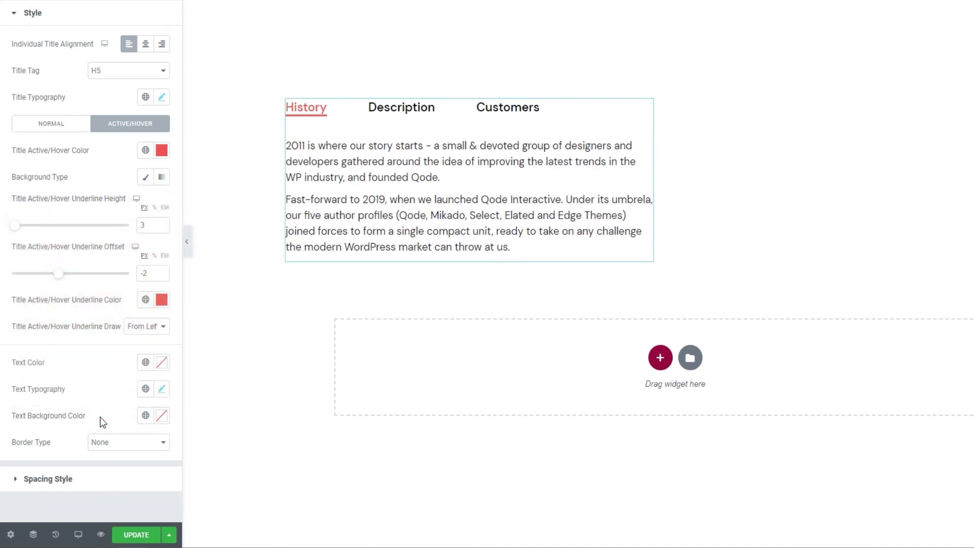
- Give the tab content a solid border that is 1 px on the top edge only
{"action": "left_click", "coordinate": [116, 442]}
{"action": "left_click", "coordinate": [112, 464]}
{"action": "scroll", "coordinate": [104, 414], "scroll_direction": "down", "scroll_amount": 1}
{"action": "left_click", "coordinate": [39, 435]}
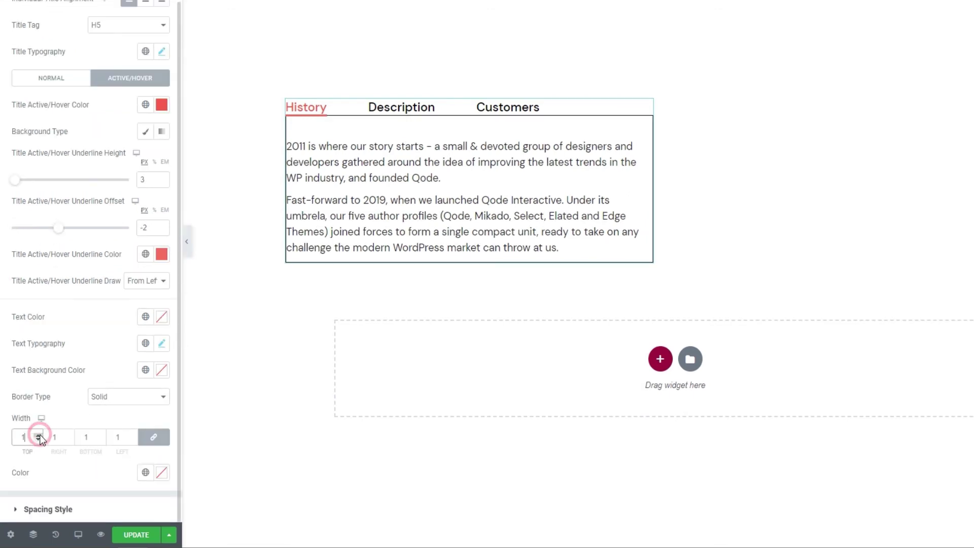
{"action": "left_click", "coordinate": [38, 436]}
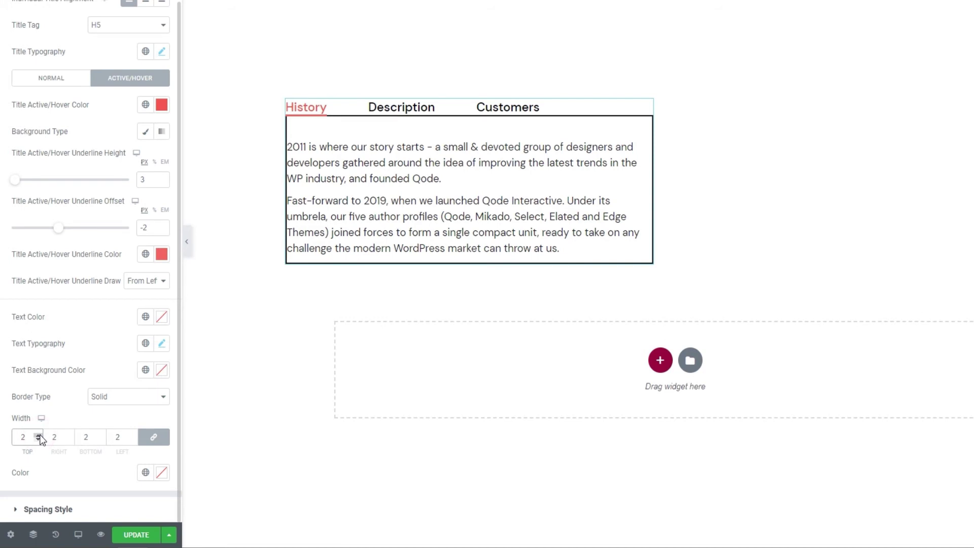
{"action": "left_click", "coordinate": [38, 439]}
{"action": "left_click", "coordinate": [38, 439]}
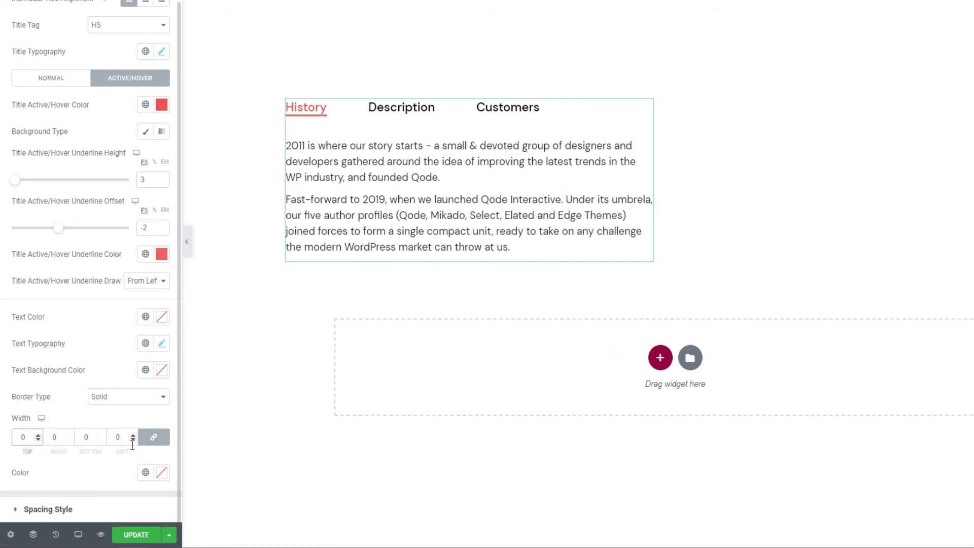
{"action": "left_click", "coordinate": [150, 442]}
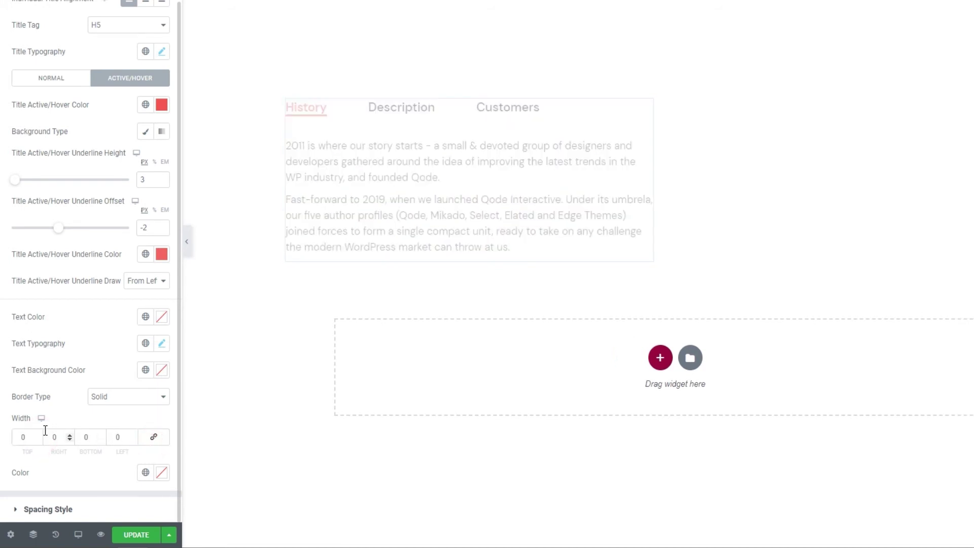
{"action": "left_click", "coordinate": [38, 434]}
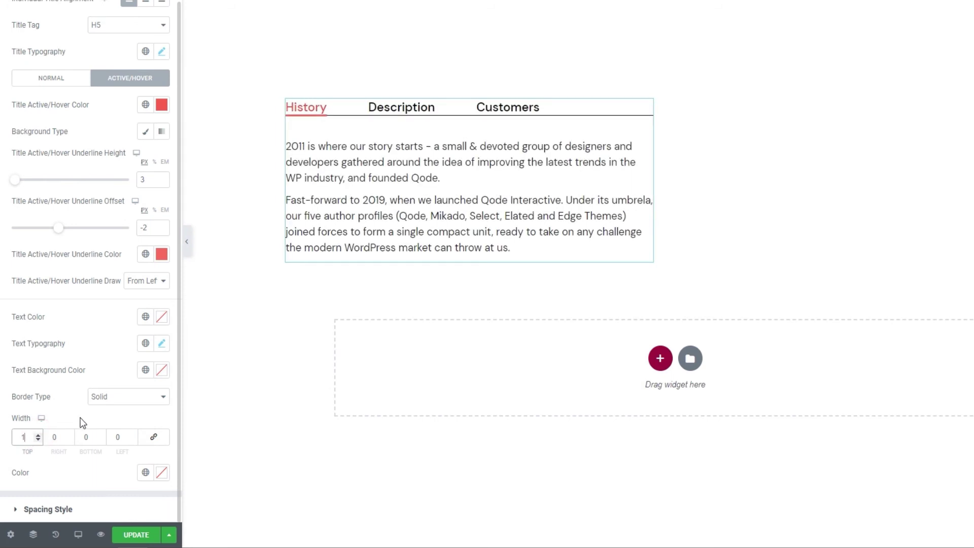
- Set the border colour to light grey #dddddd and expand the Spacing section
{"action": "left_click", "coordinate": [161, 473]}
{"action": "double_click", "coordinate": [104, 443]}
{"action": "type", "text": "dddddd"}
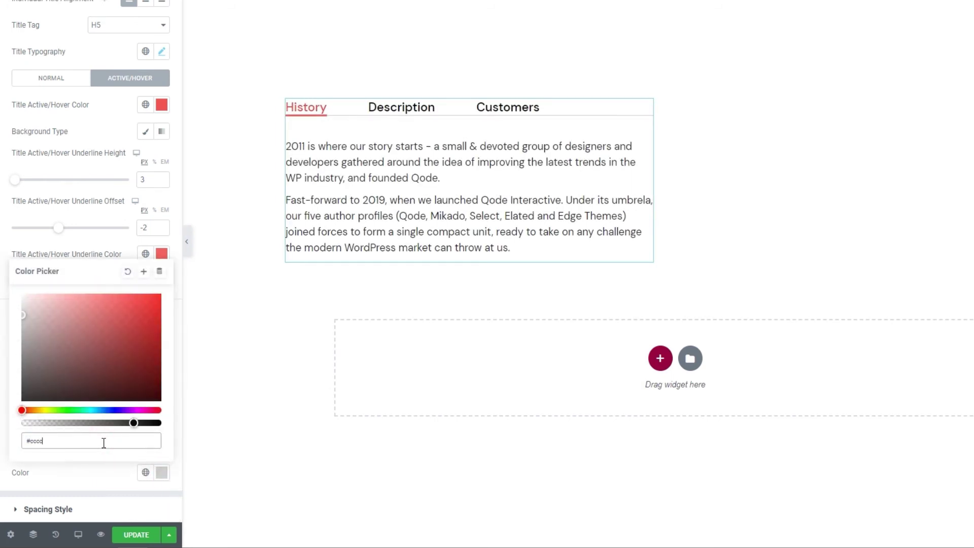
{"action": "left_click", "coordinate": [93, 467]}
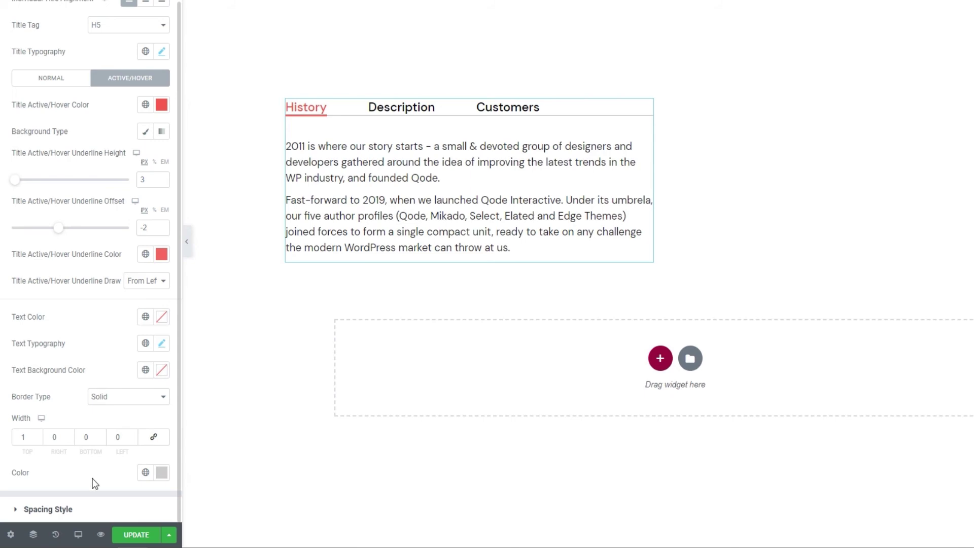
{"action": "left_click", "coordinate": [96, 513]}
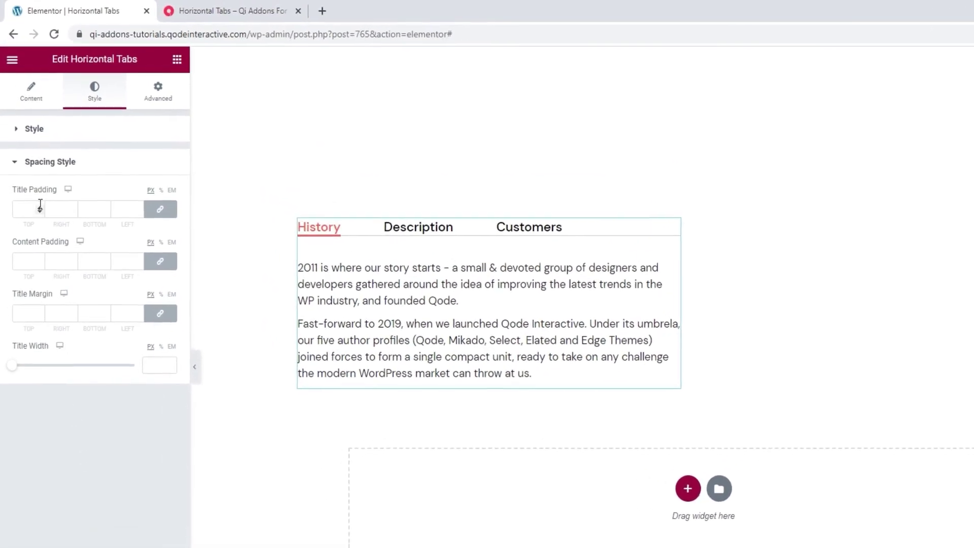
- Add tab title padding, then reset it to 0 on all sides
{"action": "left_click", "coordinate": [40, 206]}
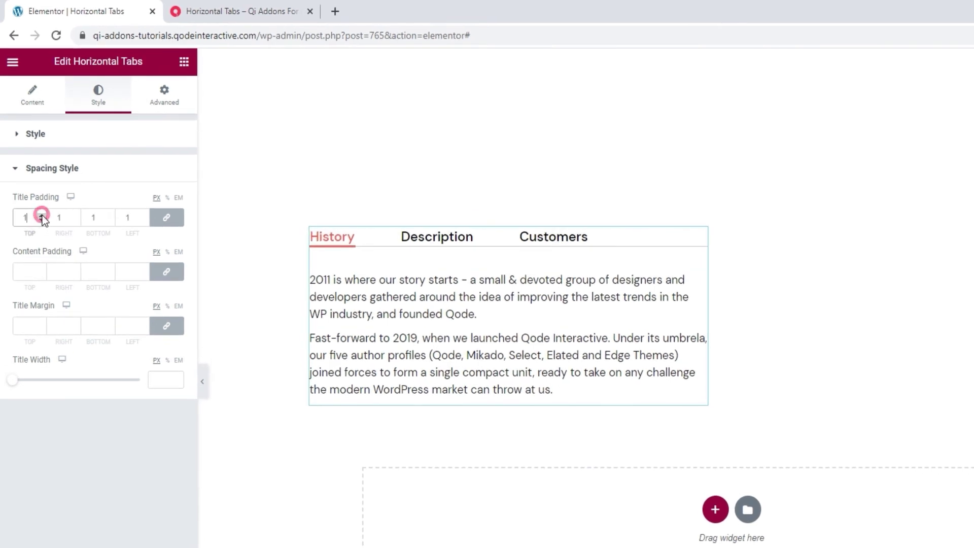
{"action": "left_click", "coordinate": [42, 215]}
{"action": "left_click", "coordinate": [41, 215]}
{"action": "left_click", "coordinate": [42, 215]}
{"action": "left_click", "coordinate": [42, 216]}
{"action": "left_click", "coordinate": [41, 215]}
{"action": "left_click", "coordinate": [42, 216]}
{"action": "left_click", "coordinate": [42, 215]}
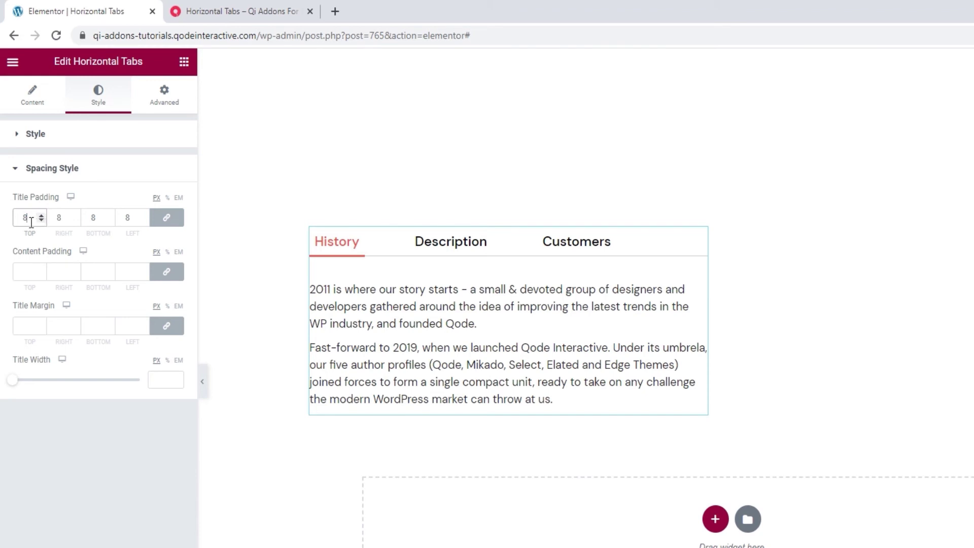
{"action": "double_click", "coordinate": [23, 218]}
{"action": "type", "text": "0"}
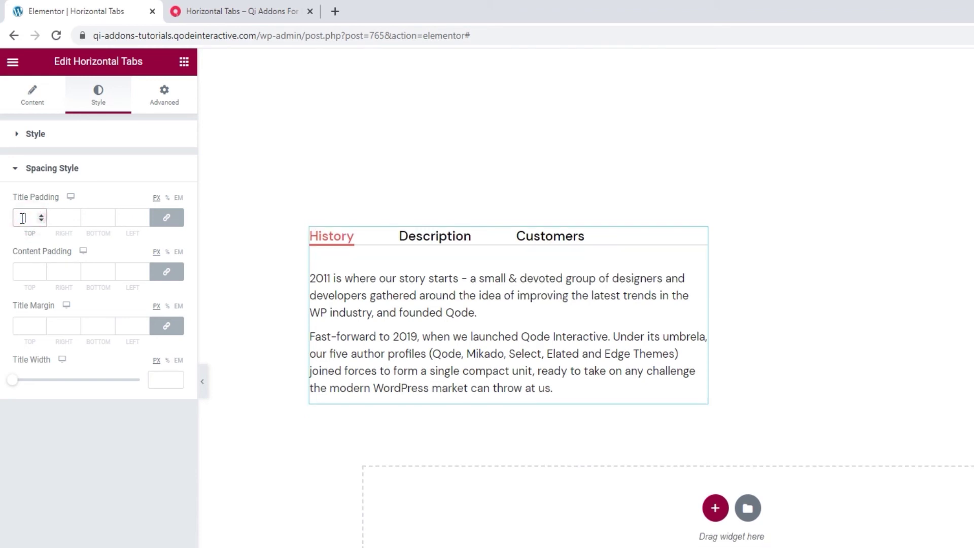
- Unlink the title padding and set right 15, bottom 14 and left 15
{"action": "left_click", "coordinate": [171, 224]}
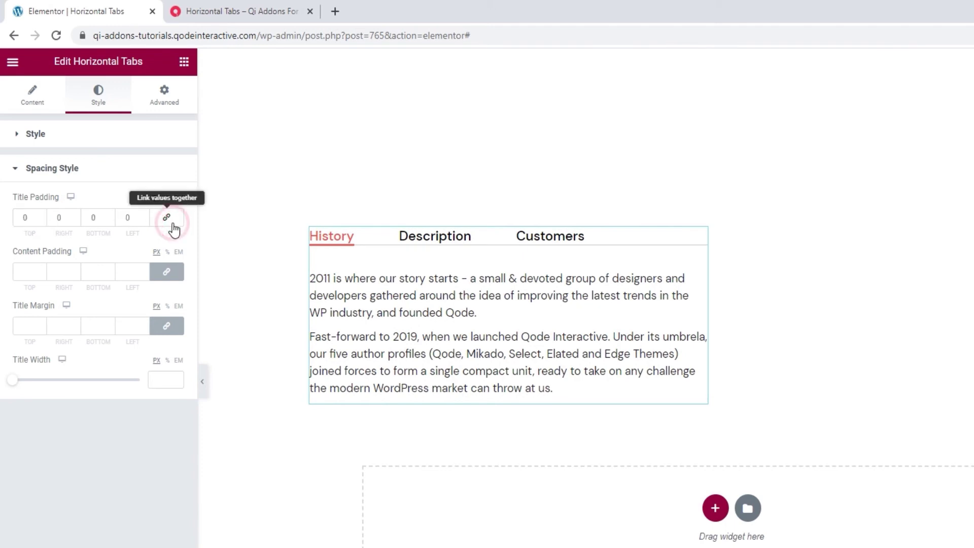
{"action": "double_click", "coordinate": [57, 217]}
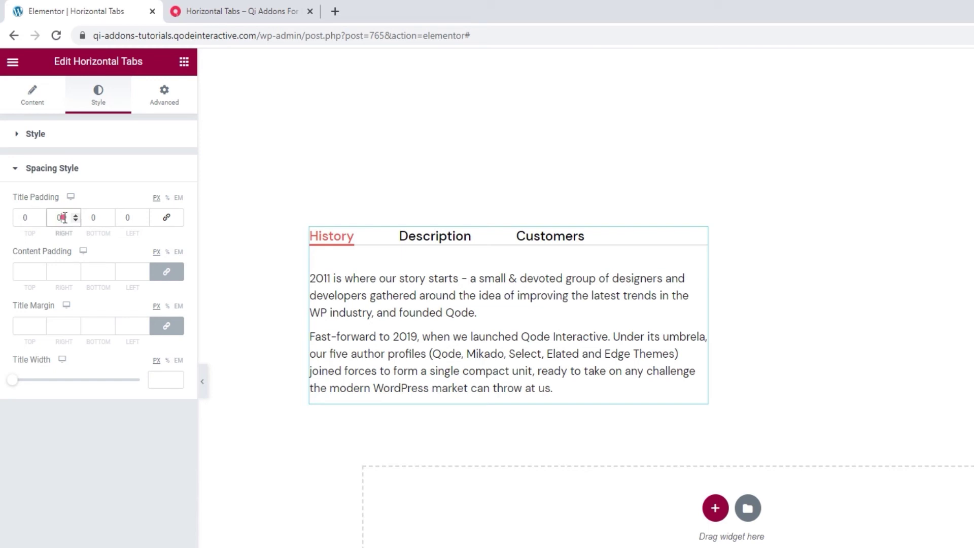
{"action": "type", "text": "15"}
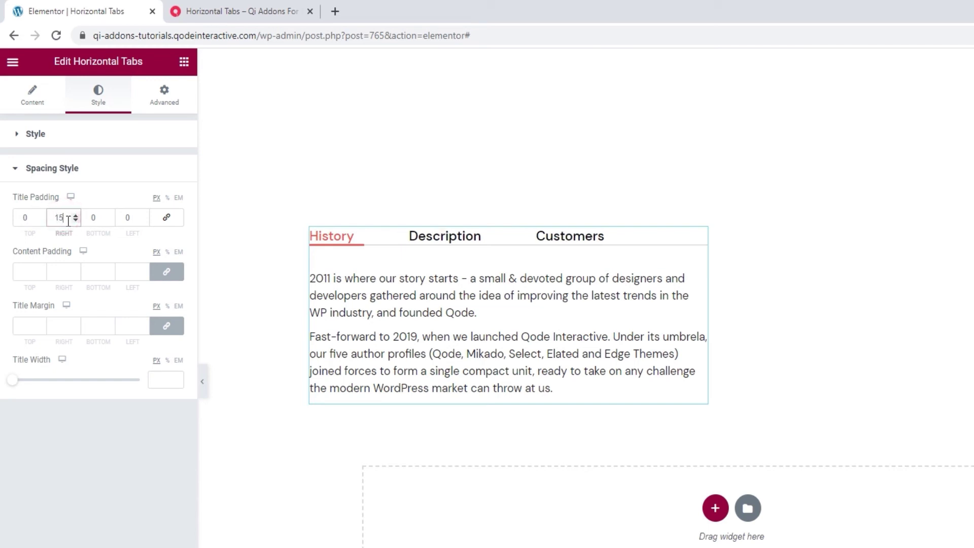
{"action": "double_click", "coordinate": [94, 217]}
{"action": "type", "text": "14"}
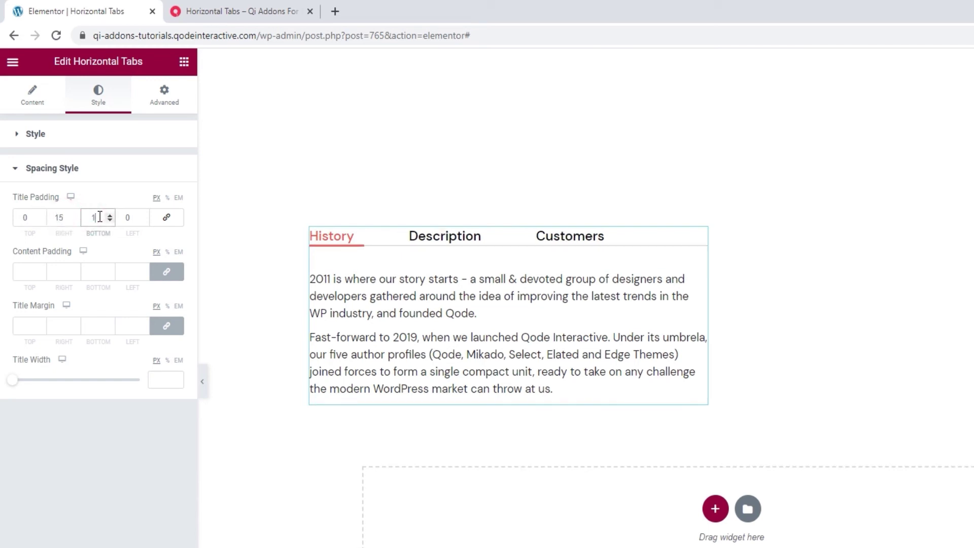
{"action": "double_click", "coordinate": [128, 217]}
{"action": "type", "text": "15"}
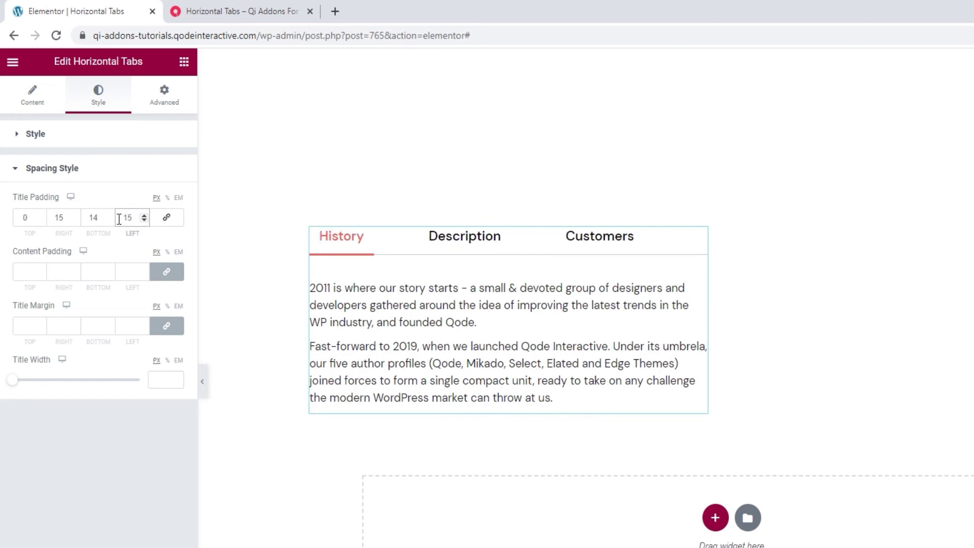
- Give the tab content 26 px top padding and 0 on the other sides
{"action": "left_click", "coordinate": [43, 269]}
{"action": "left_click_drag", "start_coordinate": [42, 269], "coordinate": [43, 271]}
{"action": "left_click", "coordinate": [42, 269]}
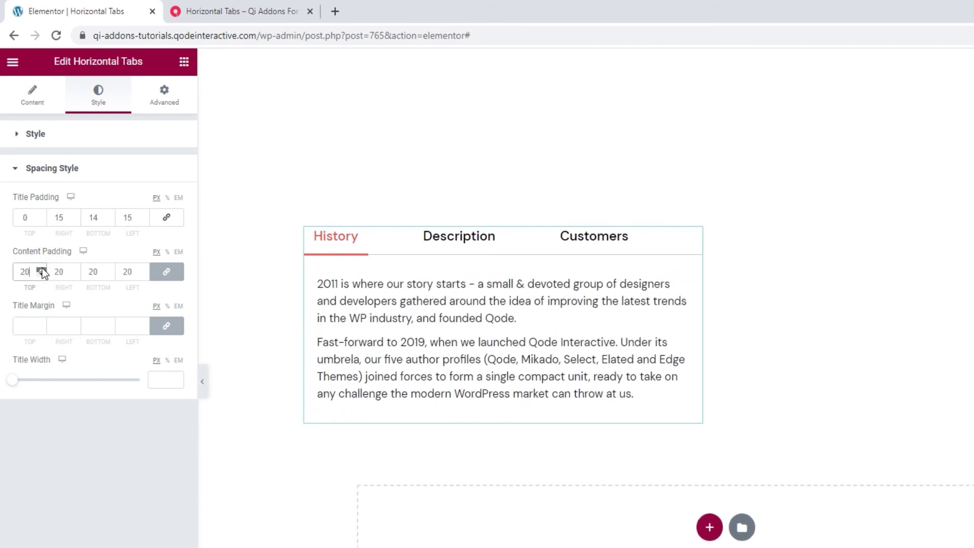
{"action": "double_click", "coordinate": [20, 271]}
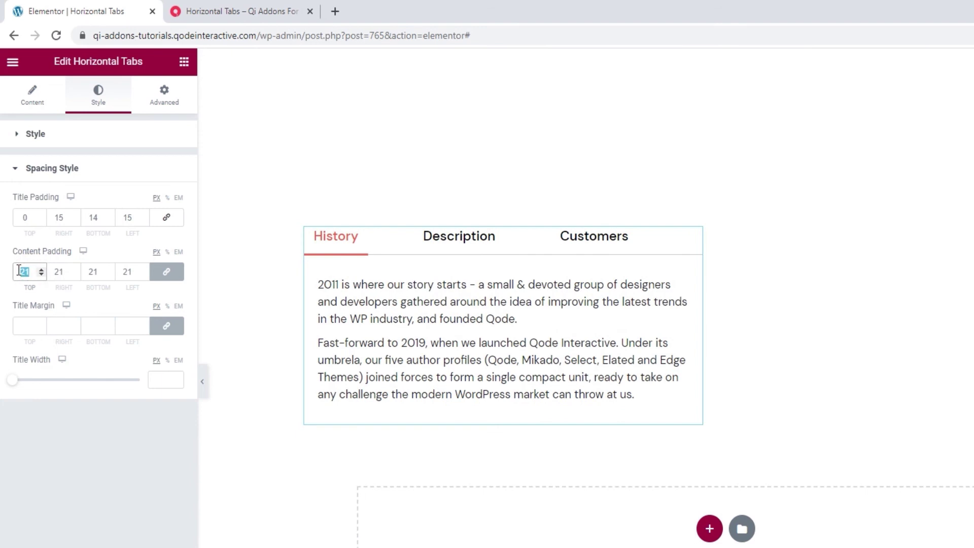
{"action": "type", "text": "0"}
{"action": "left_click", "coordinate": [157, 278]}
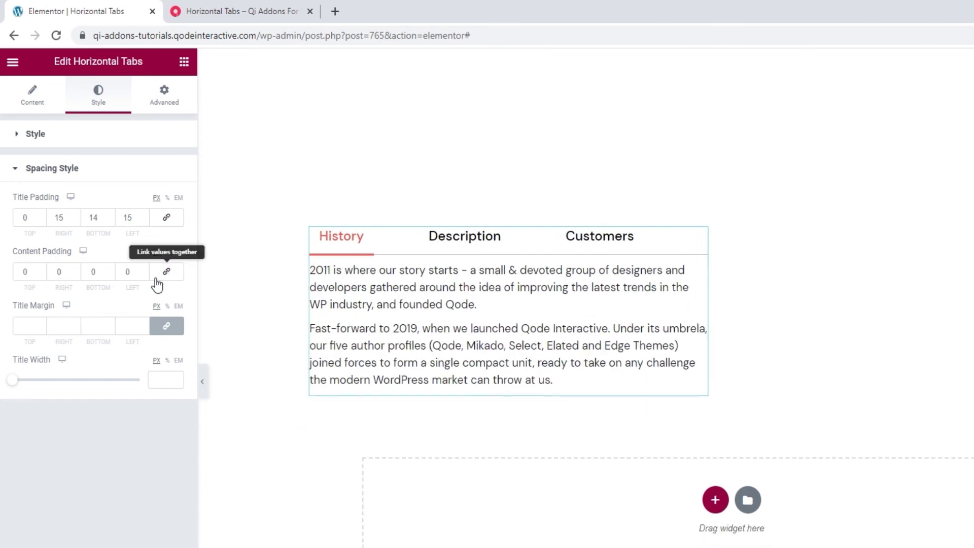
{"action": "double_click", "coordinate": [20, 271]}
{"action": "type", "text": "26"}
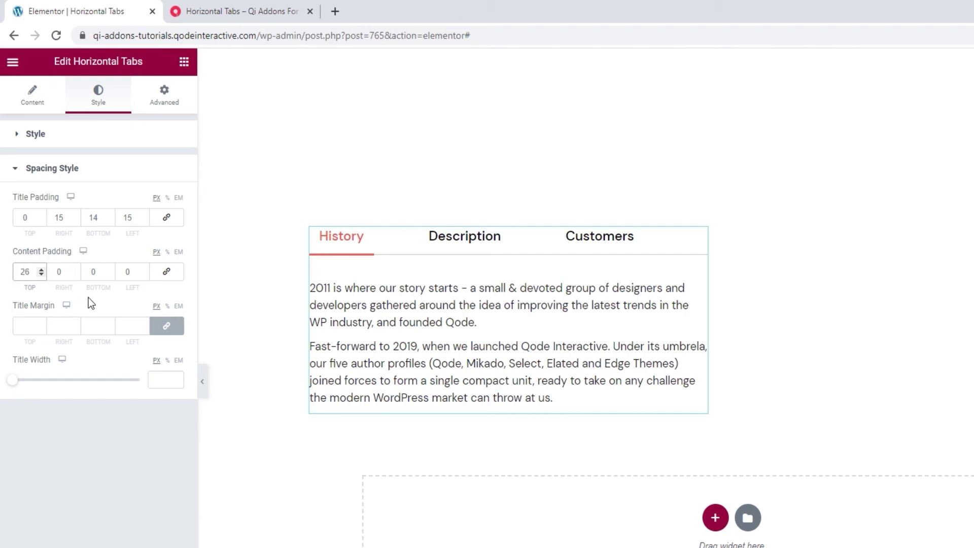
- Set the tab title margin to 0 except a 35 px right margin
{"action": "left_click", "coordinate": [42, 325]}
{"action": "type", "text": "14"}
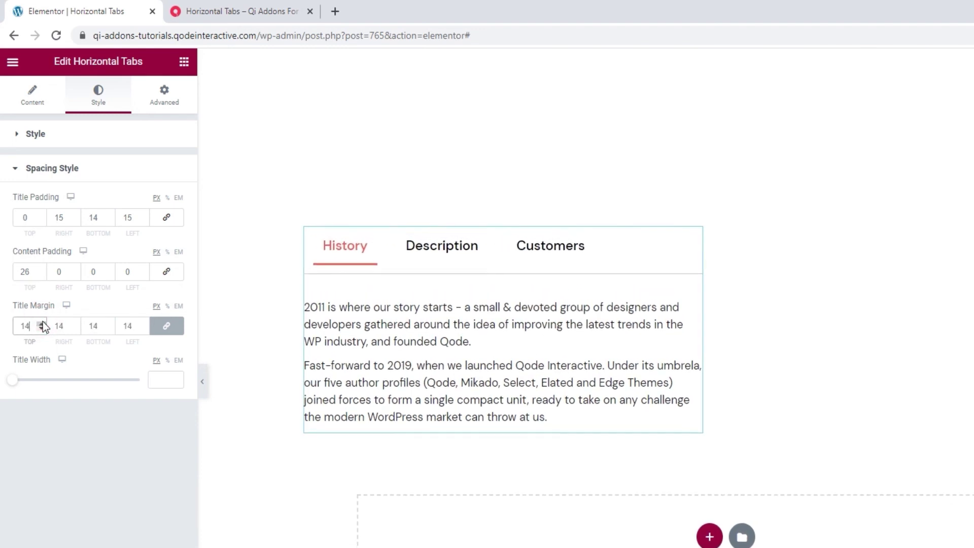
{"action": "left_click_drag", "start_coordinate": [31, 325], "coordinate": [16, 325]}
{"action": "type", "text": "0"}
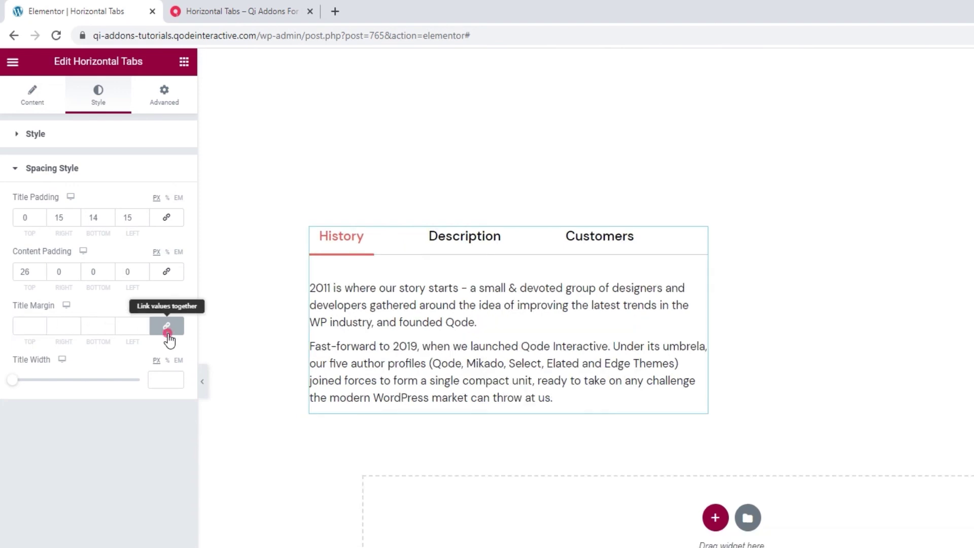
{"action": "left_click", "coordinate": [167, 330]}
{"action": "double_click", "coordinate": [63, 326]}
{"action": "type", "text": "35"}
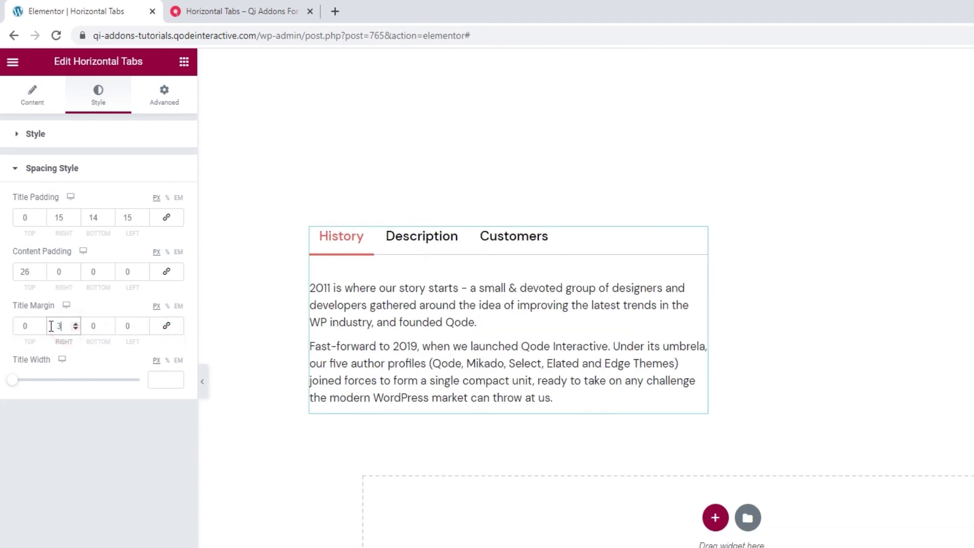
{"action": "key", "text": "BackSpace"}
{"action": "key", "text": "BackSpace"}
{"action": "type", "text": "25"}
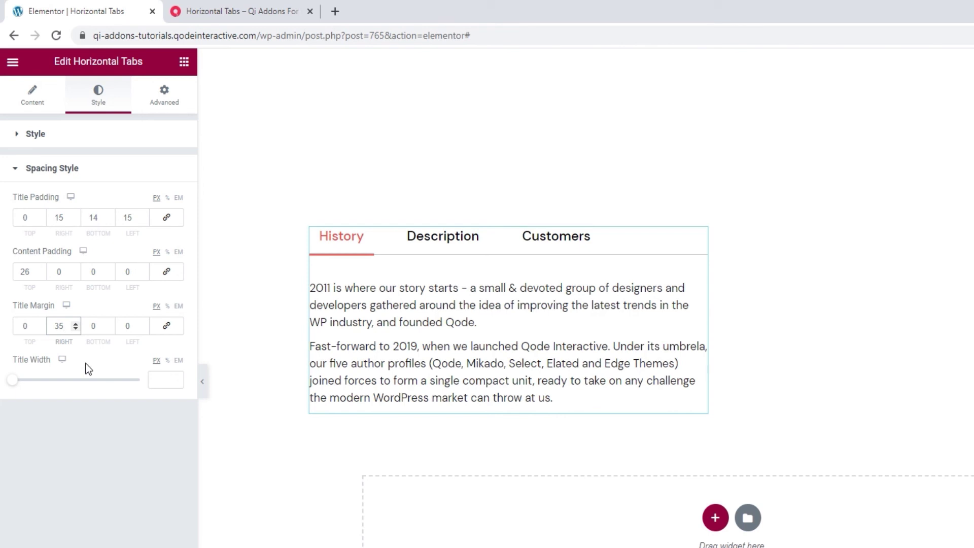
- Try a 172 px tab title width, then clear it
{"action": "left_click_drag", "start_coordinate": [27, 383], "coordinate": [80, 385]}
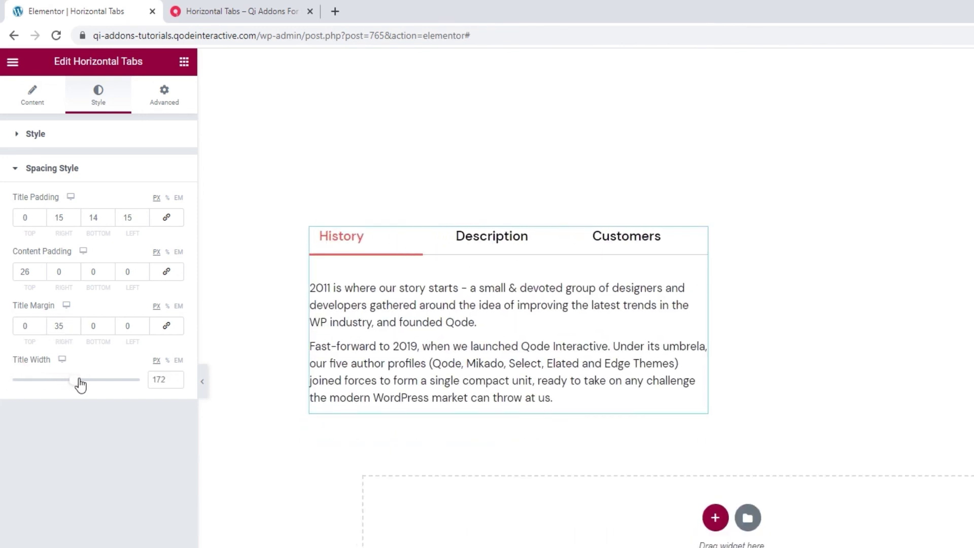
{"action": "double_click", "coordinate": [159, 379]}
{"action": "key", "text": "BackSpace"}
{"action": "left_click", "coordinate": [148, 428]}
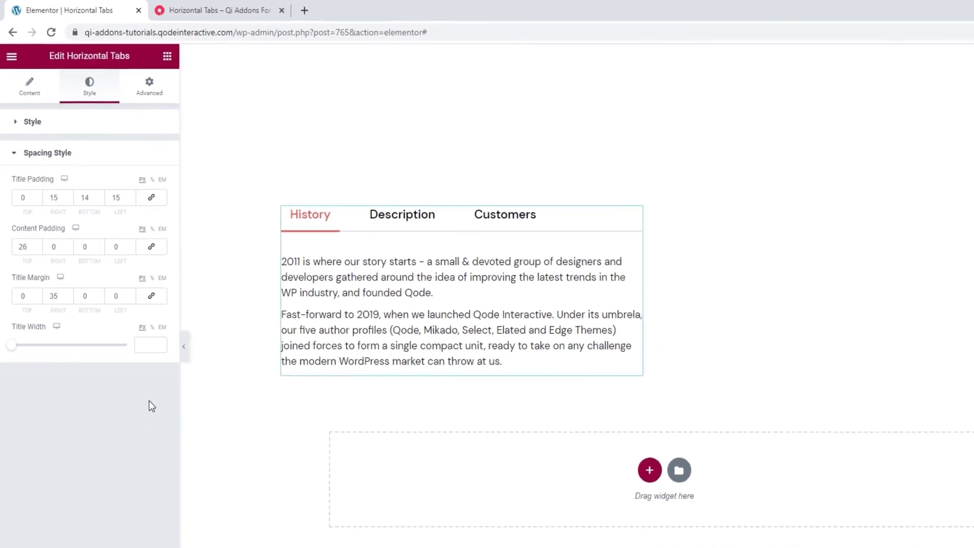
- Close the widget panel and preview the Description, Customers and History tabs
{"action": "left_click", "coordinate": [221, 398]}
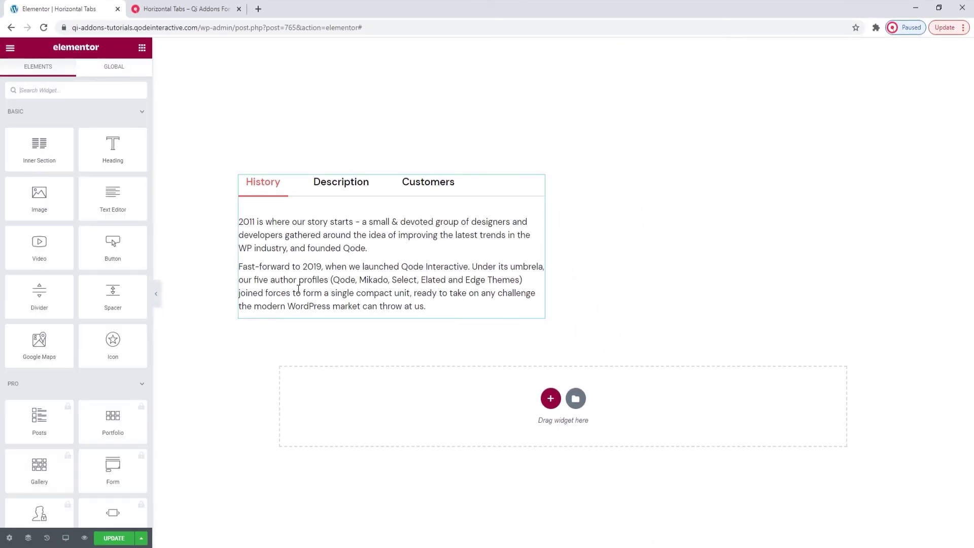
{"action": "left_click", "coordinate": [339, 184]}
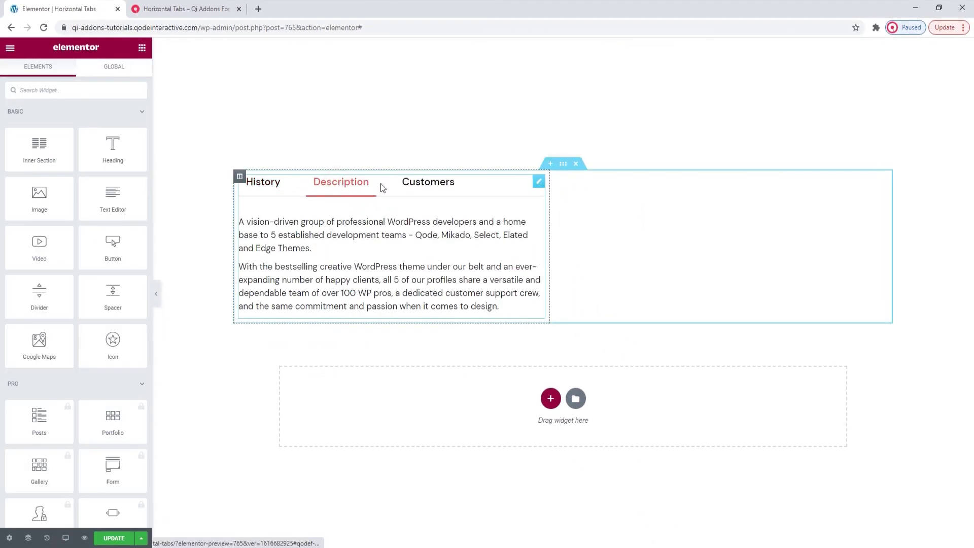
{"action": "left_click", "coordinate": [421, 190]}
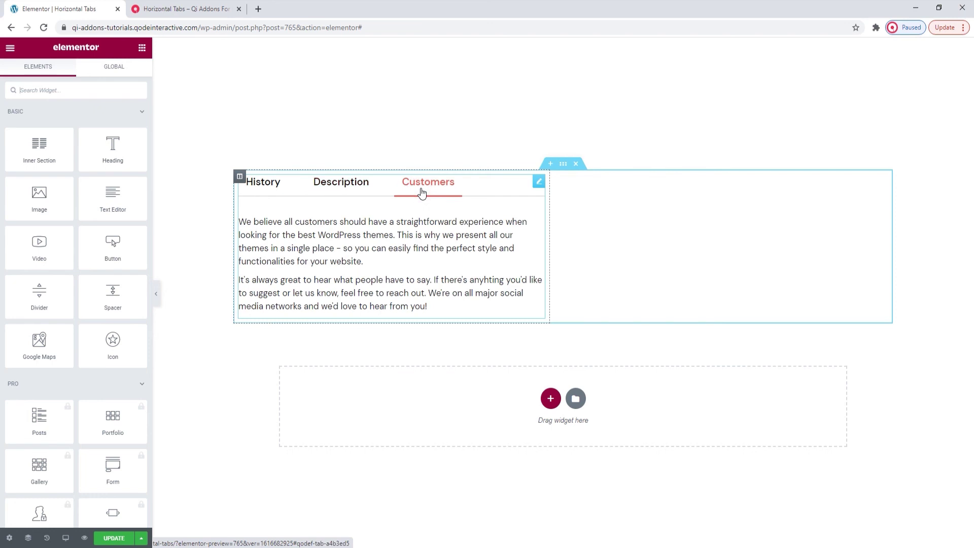
{"action": "left_click", "coordinate": [271, 190]}
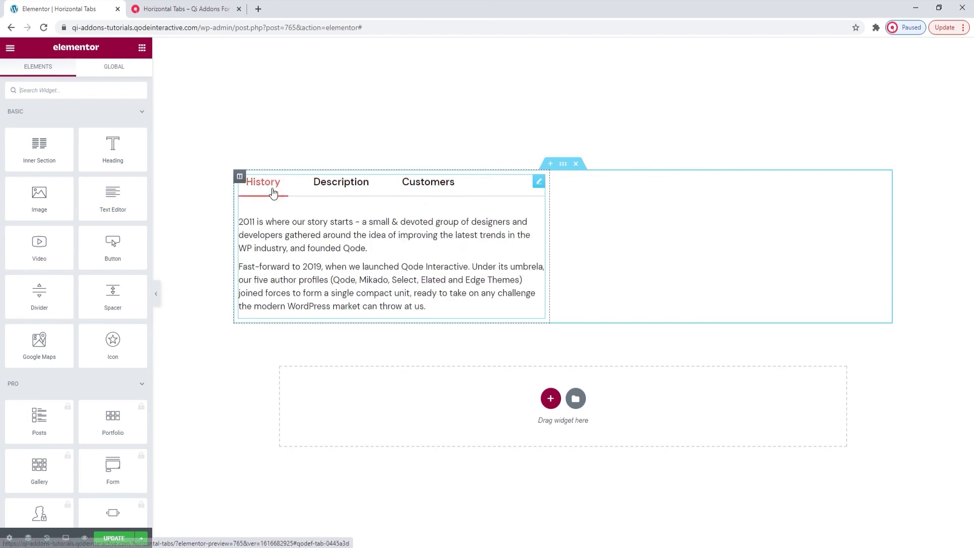
{"action": "left_click", "coordinate": [194, 8]}
- Scroll the Qi Addons Horizontal Tabs demo page to the Various border styles example
{"action": "left_click", "coordinate": [939, 524]}
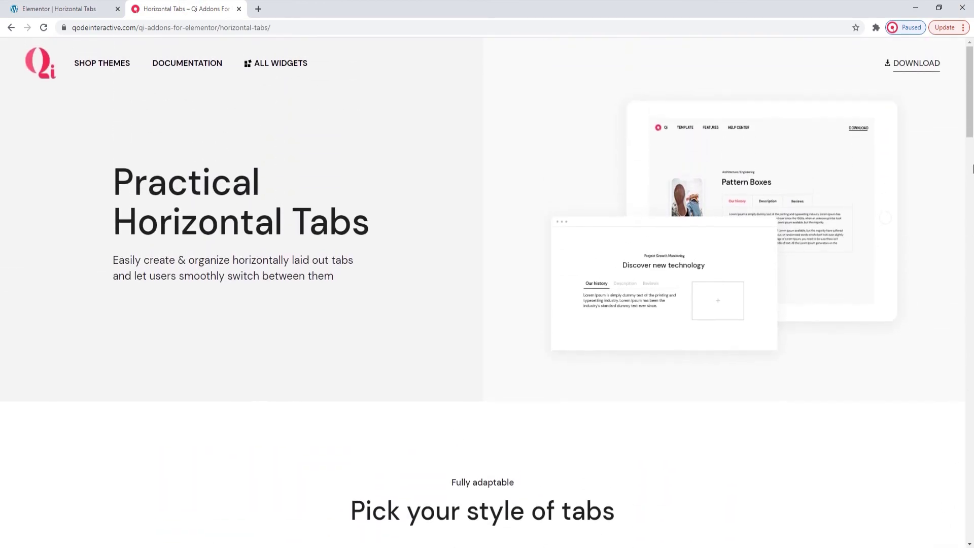
{"action": "scroll", "coordinate": [972, 162], "scroll_direction": "down", "scroll_amount": 5}
{"action": "left_click_drag", "start_coordinate": [973, 146], "coordinate": [973, 450]}
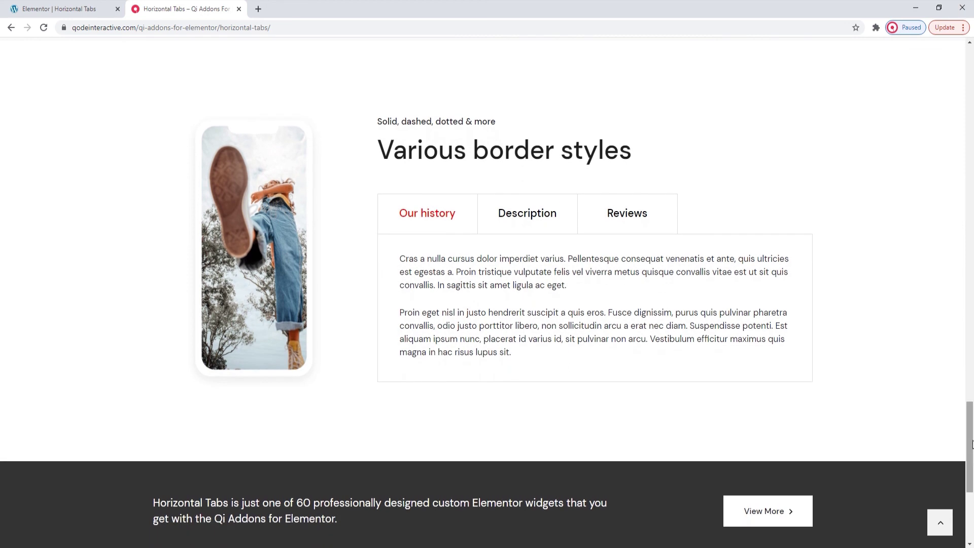